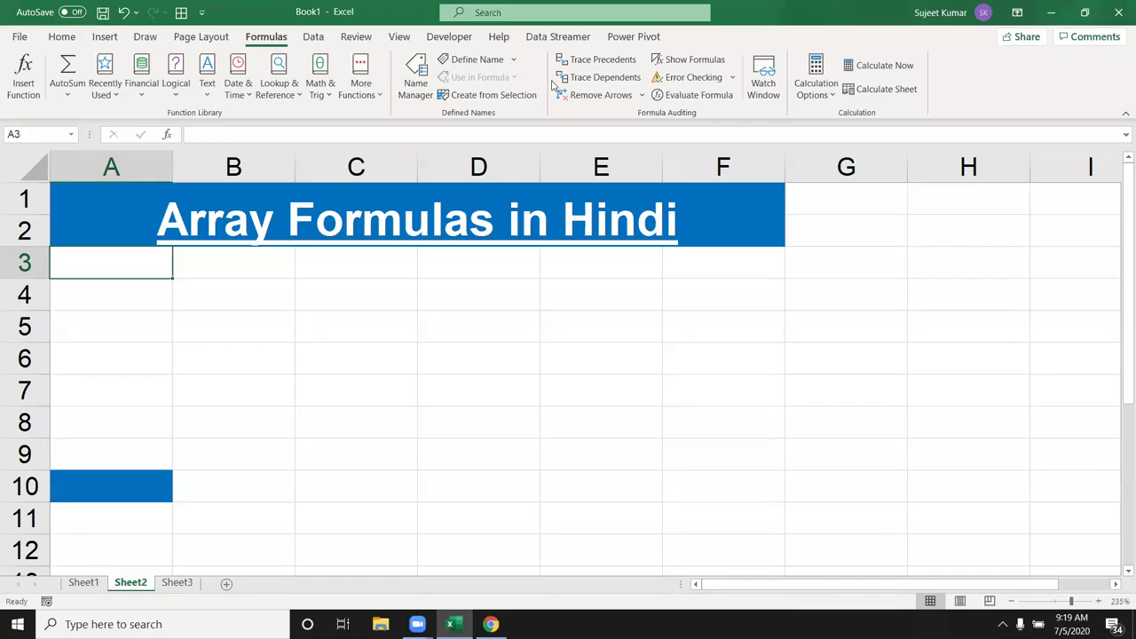
- Minimise the 'Array Formulas in Hindi' workbook with Windows+D to show the desktop
key("super+d")
key("super+d")
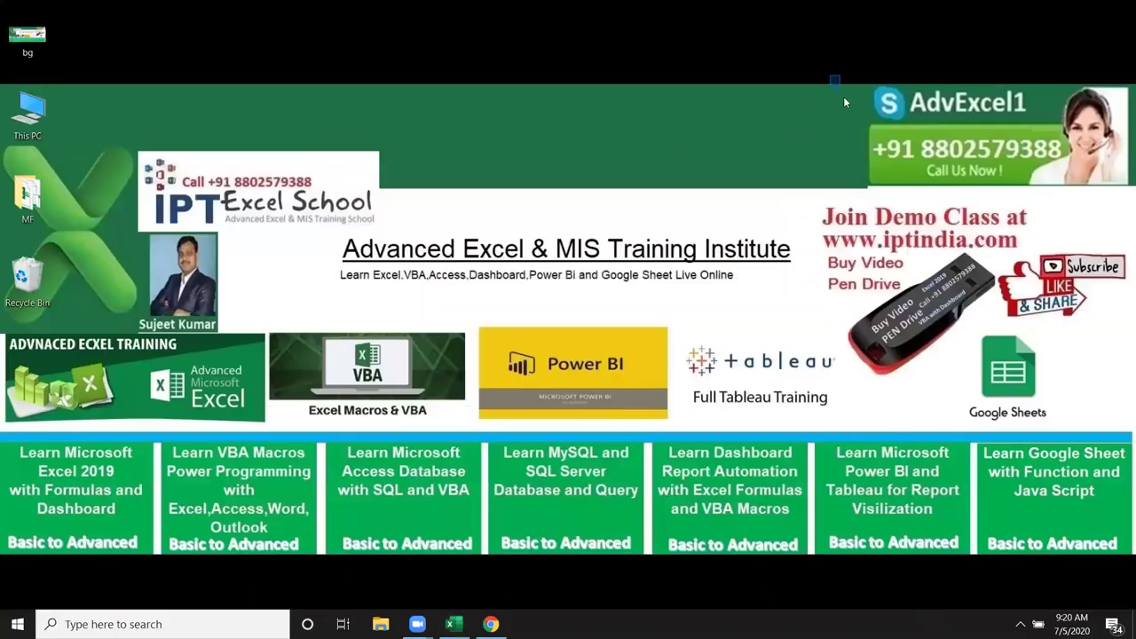
- Drag a selection box on the desktop, then restore the Excel workbook with Windows+D
left_click_drag(845, 102, 1069, 191)
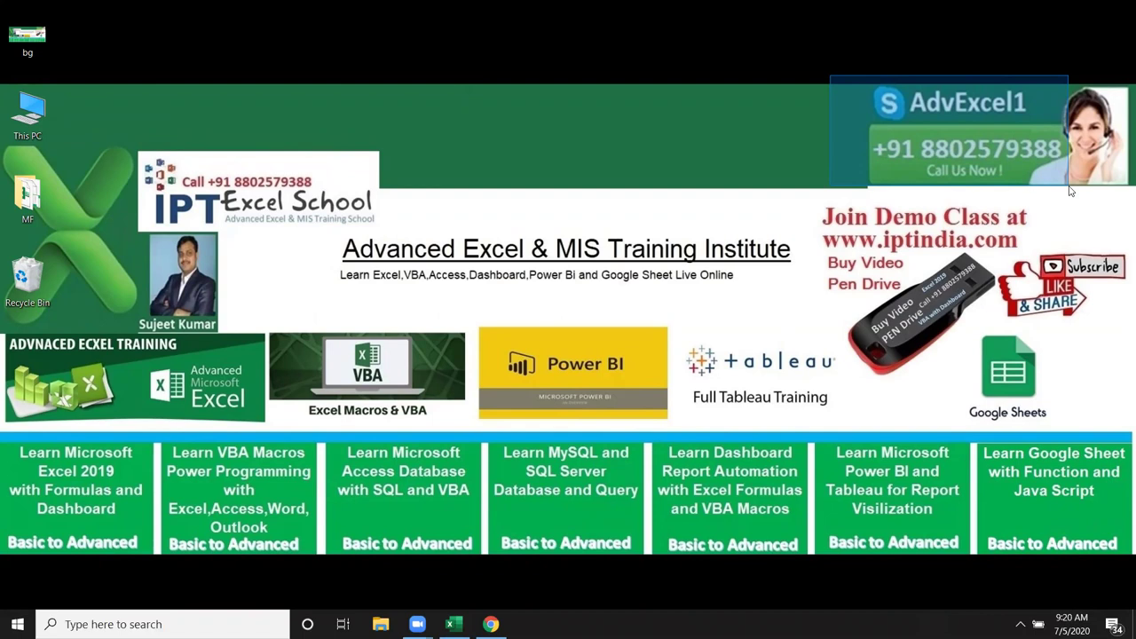
left_click_drag(1069, 190, 1070, 190)
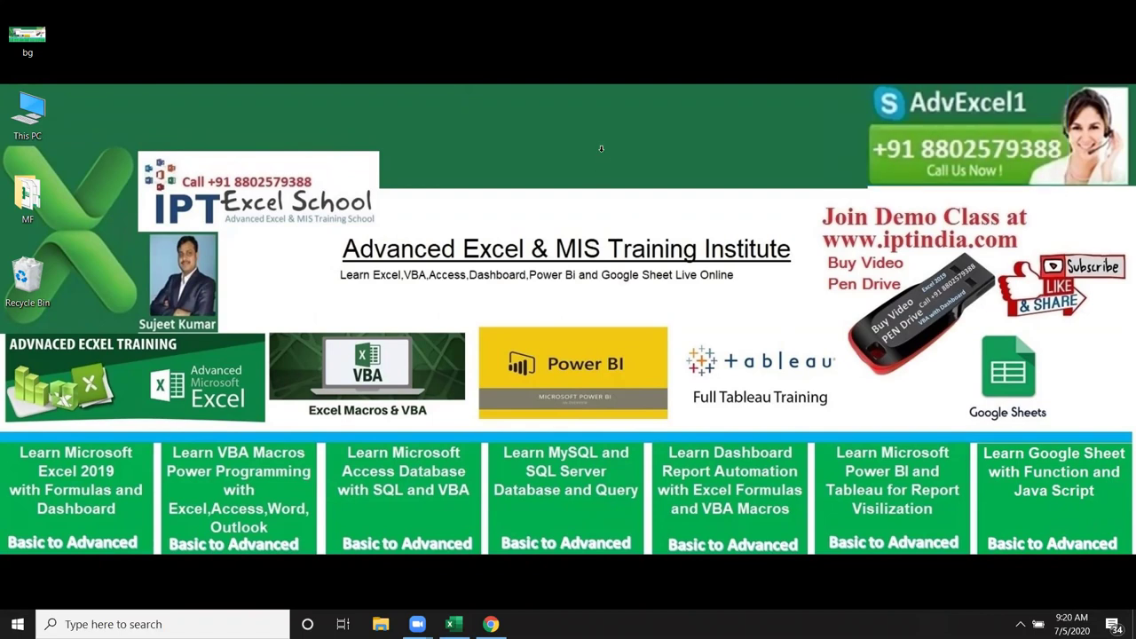
key("super+d")
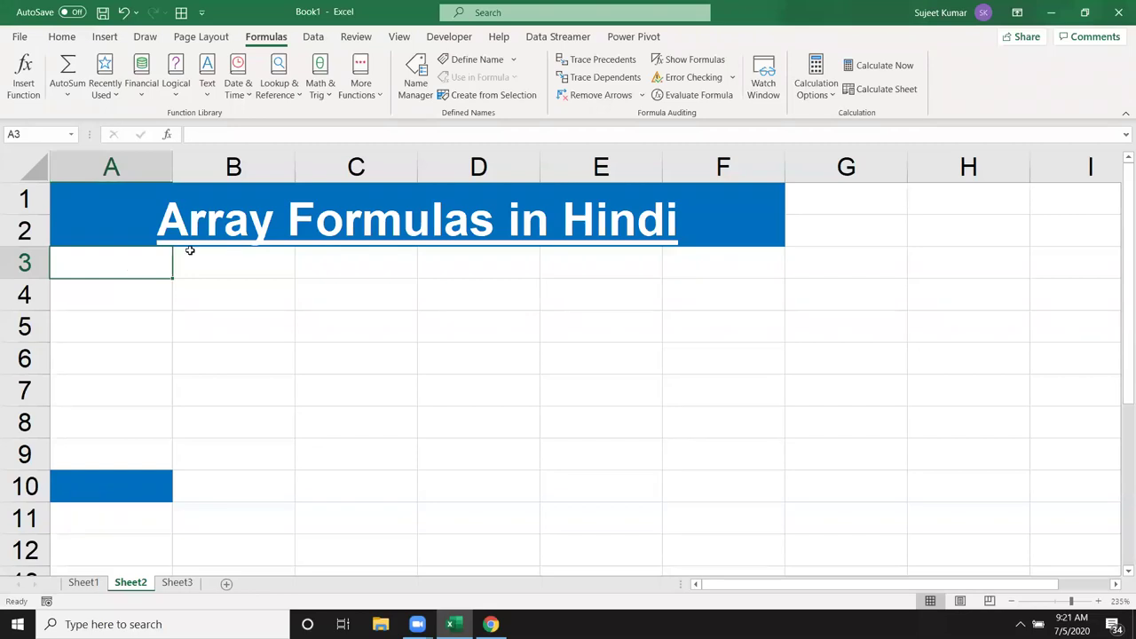
- Enter the numbers 85, 36, 85, 36, 65, 25 down cells A3:A8
type("85")
key("Return")
type("36")
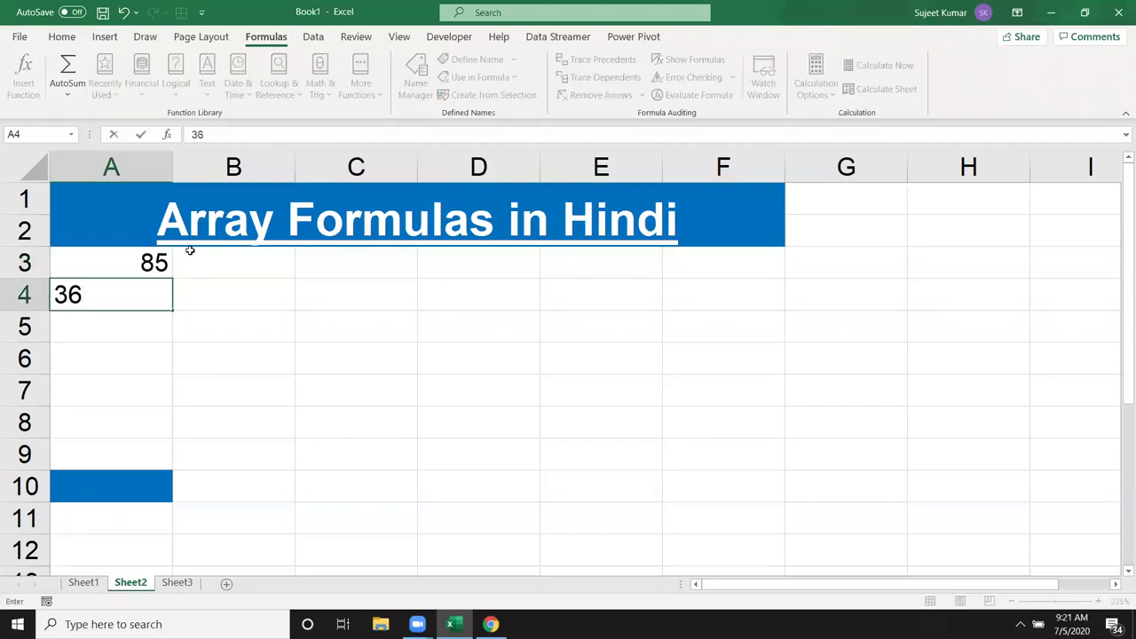
key("Return")
type("85")
key("Return")
type("36")
key("Return")
type("65")
key("Return")
type("25")
key("Return")
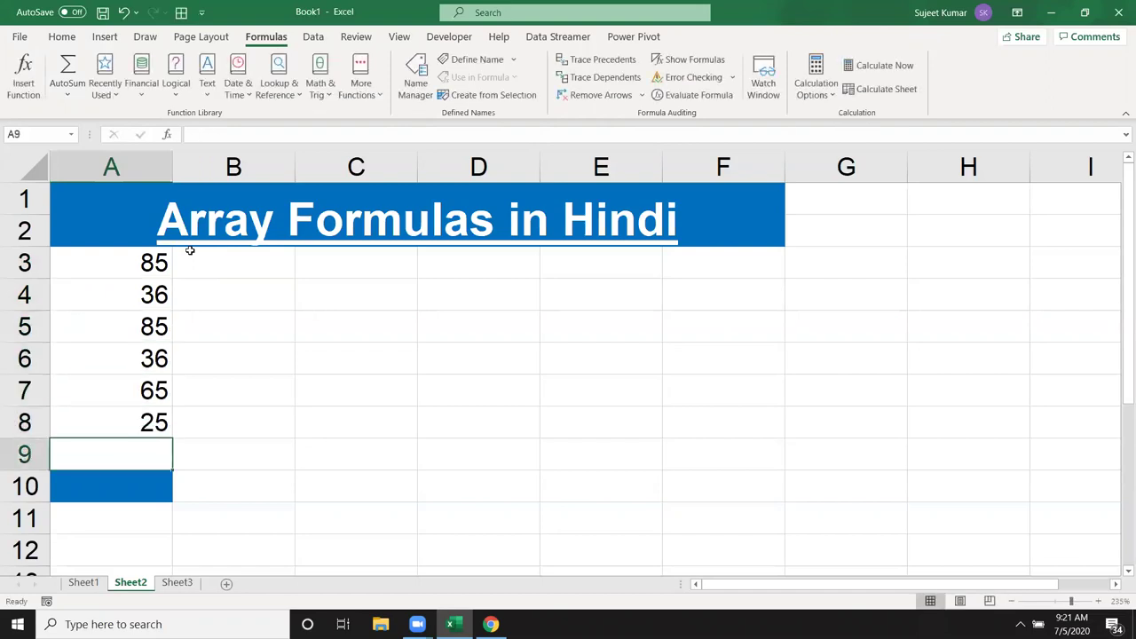
- List the operators =, >, <, >=, <=, <> in G3:G8 and select them
left_click(839, 263)
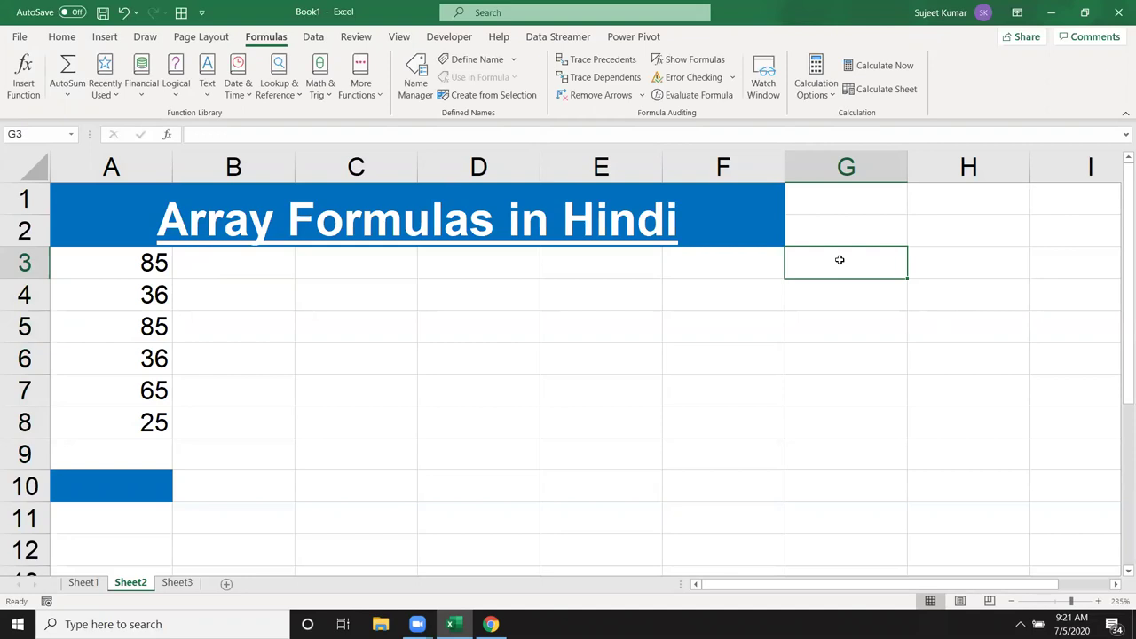
type("=")
key("Return")
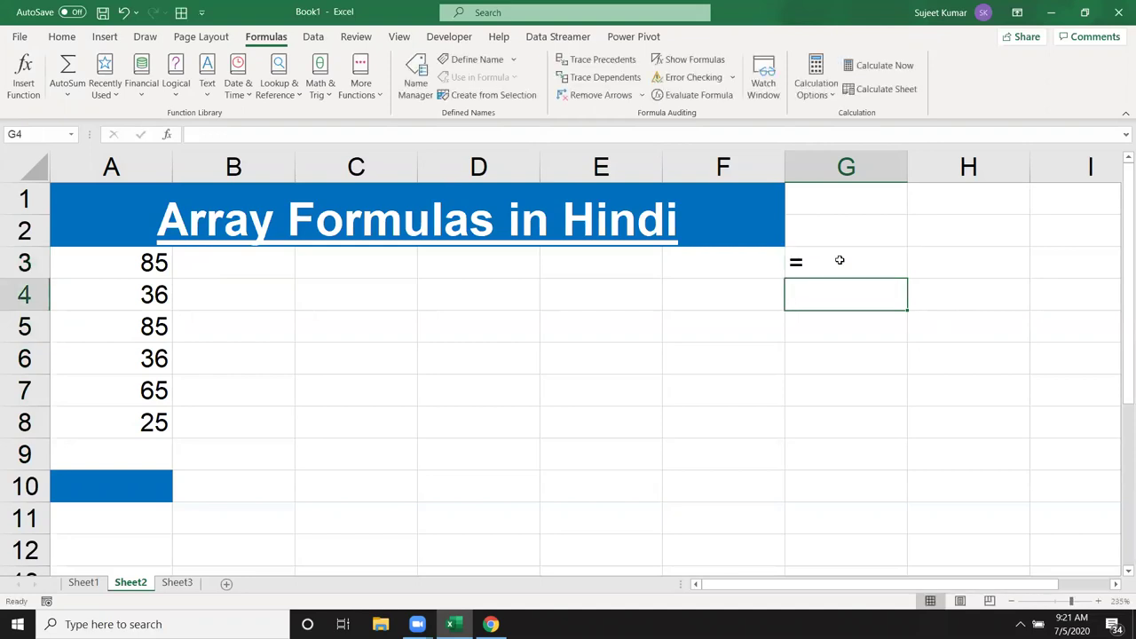
type(">")
key("Return")
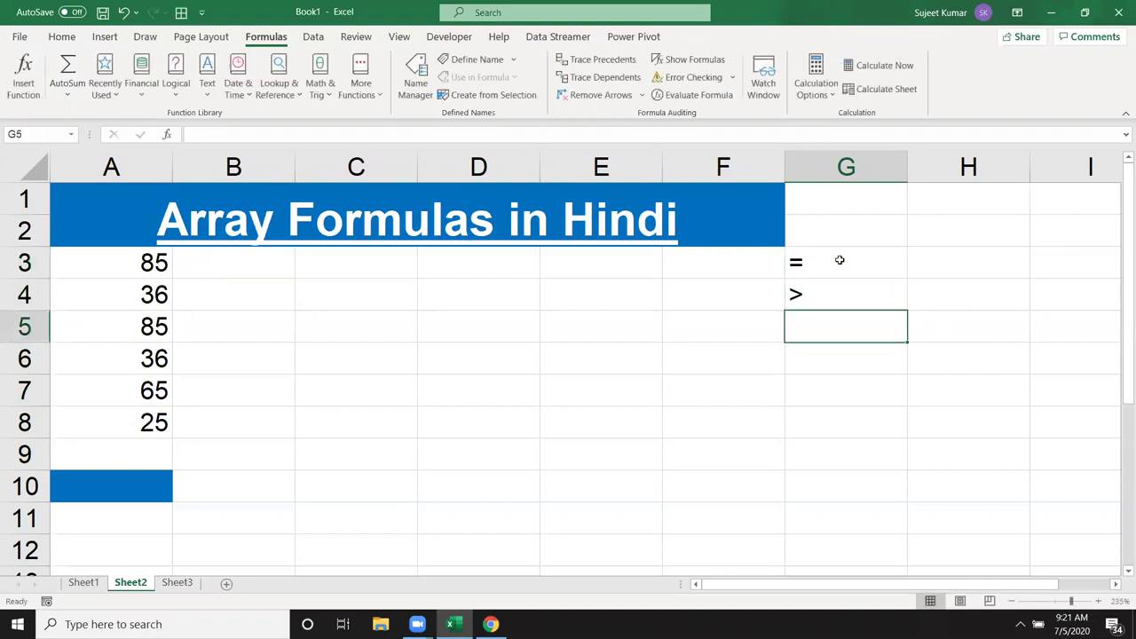
type("<")
key("Return")
type(">=")
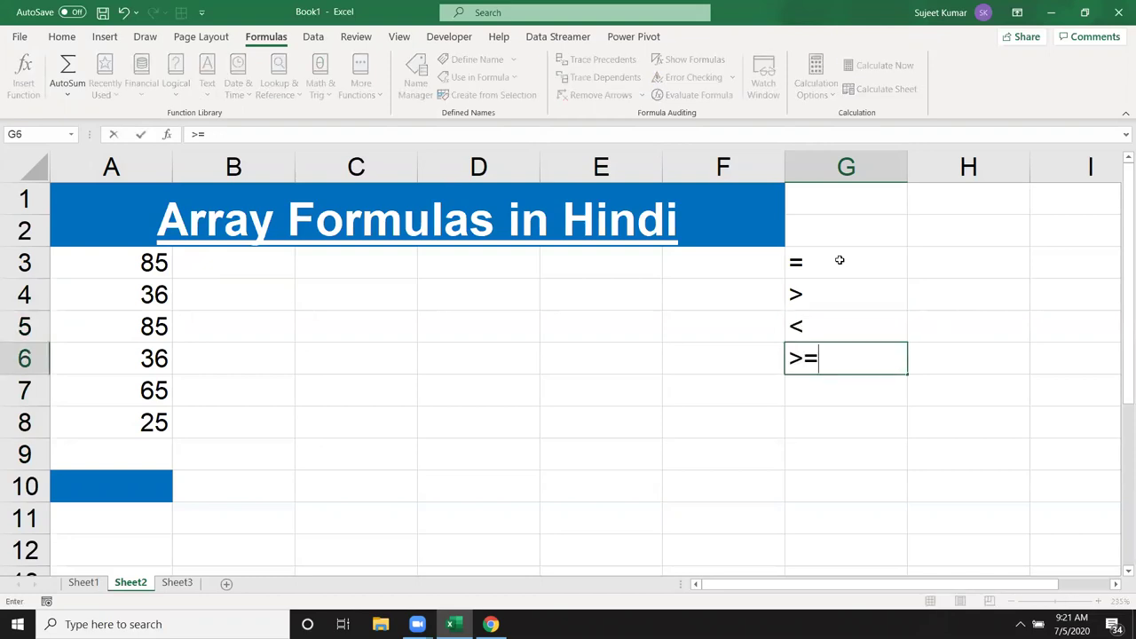
key("Return")
type("<=")
key("Return")
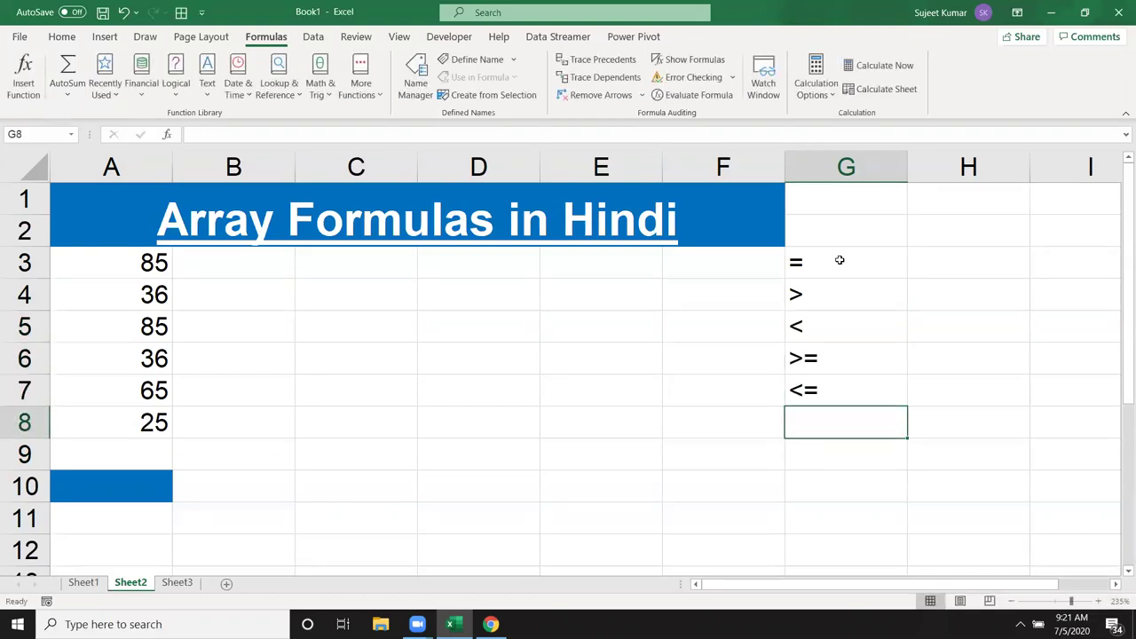
type("<>")
key("Return")
left_click_drag(839, 260, 828, 415)
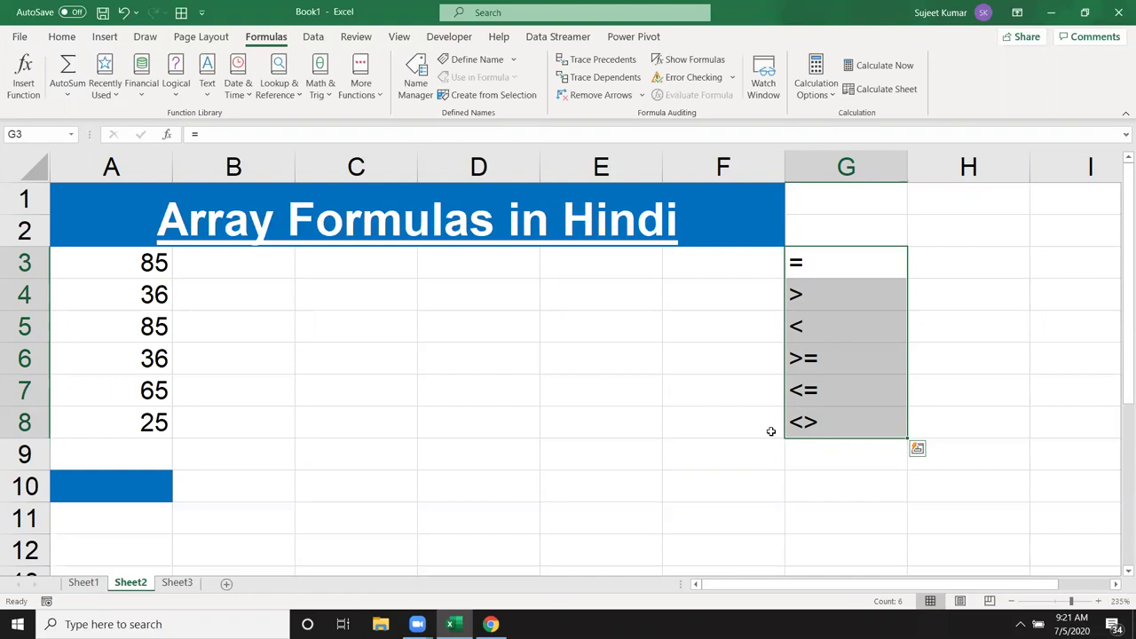
- Clear the numbers from A3:A8 and enter a first sample name in A3
left_click(131, 270)
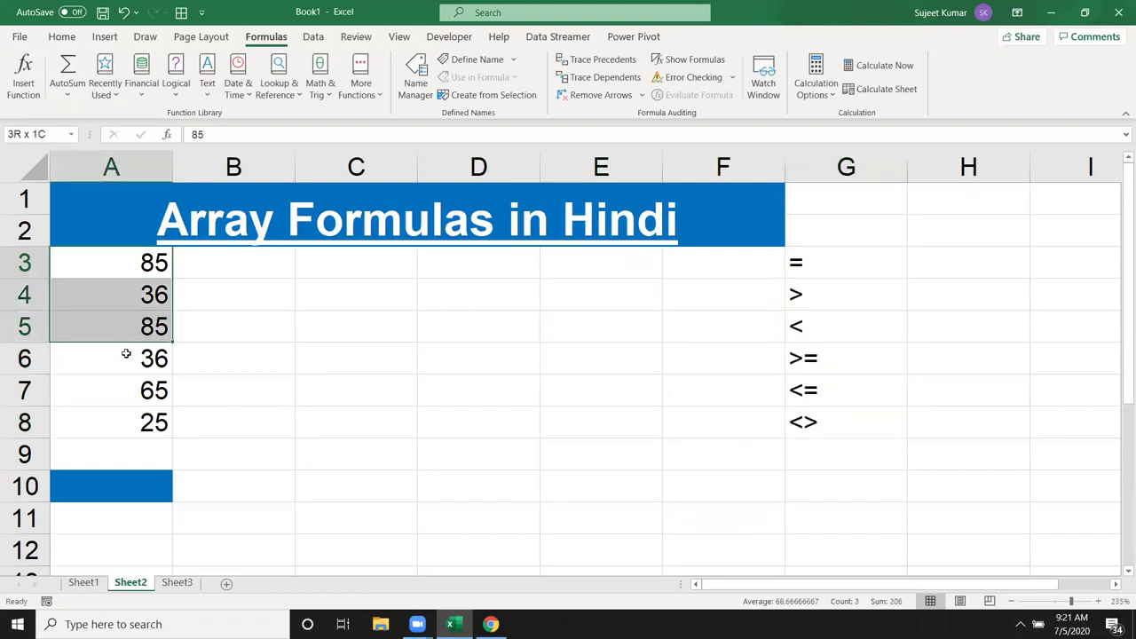
left_click_drag(131, 269, 124, 414)
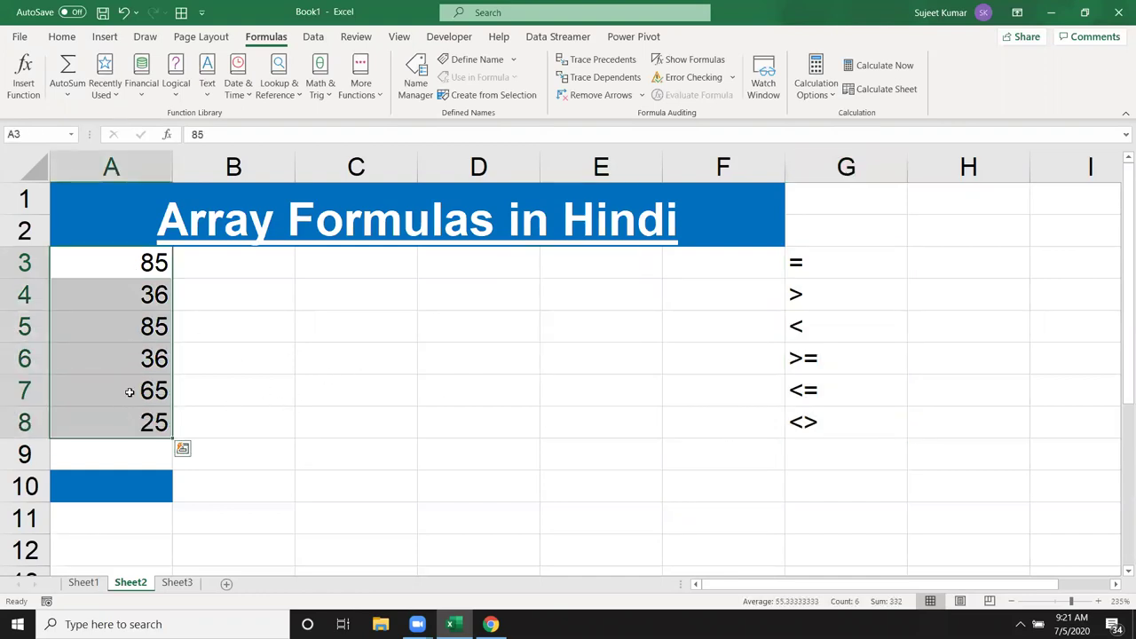
key("Delete")
key("Up")
key("Down")
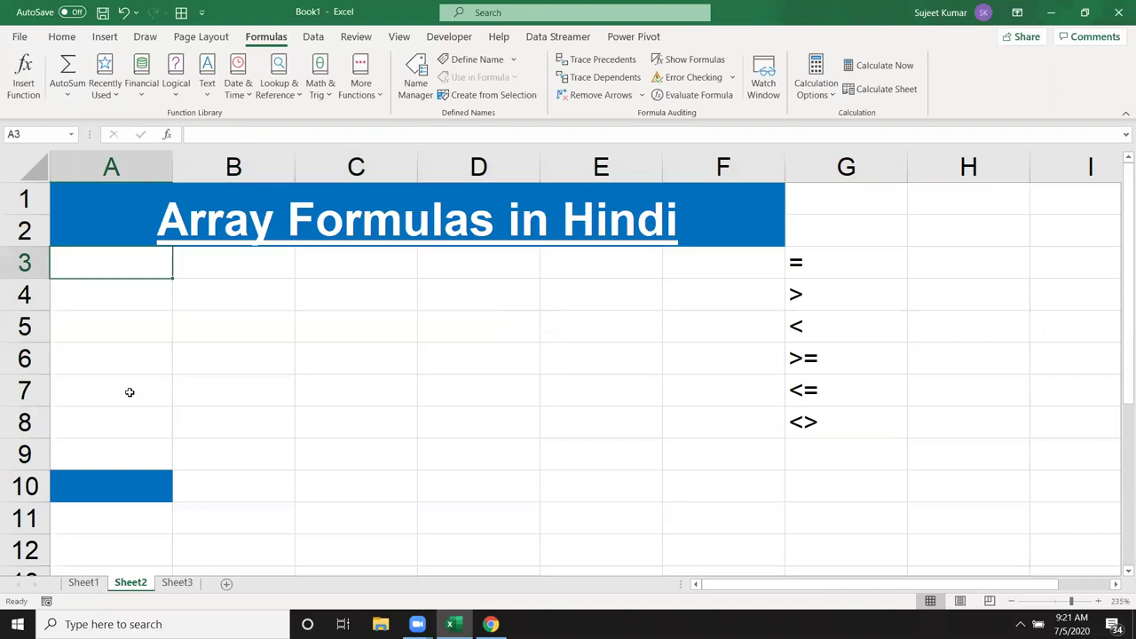
type("Puja")
key("Return")
- Fill the name list down to A8 and copy it into C3:C8
left_click(139, 262)
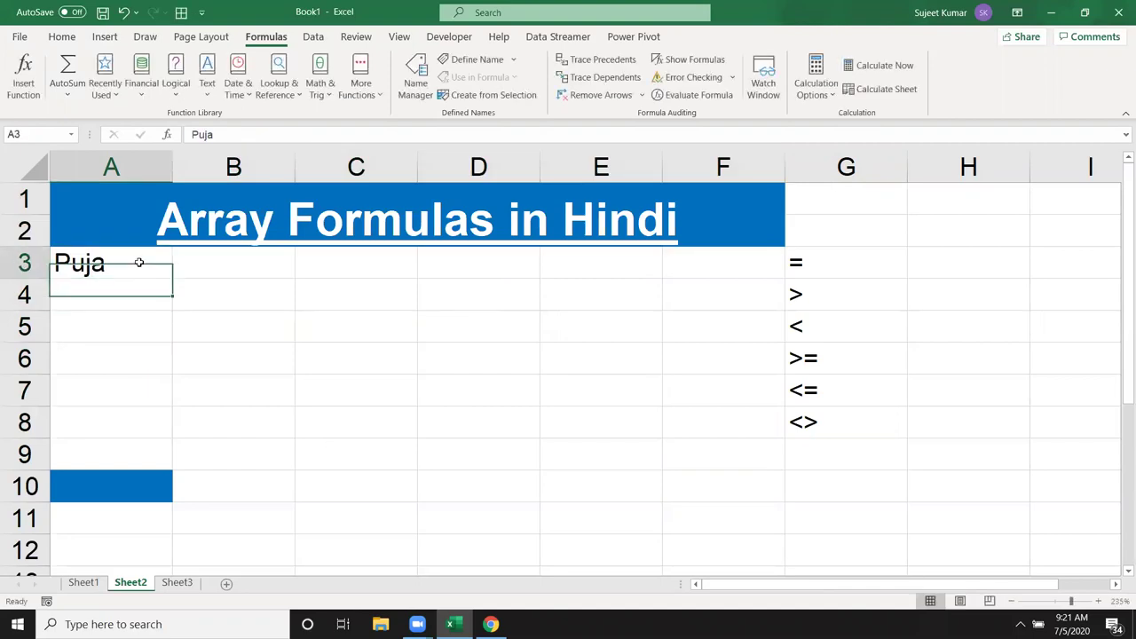
left_click_drag(172, 278, 148, 433)
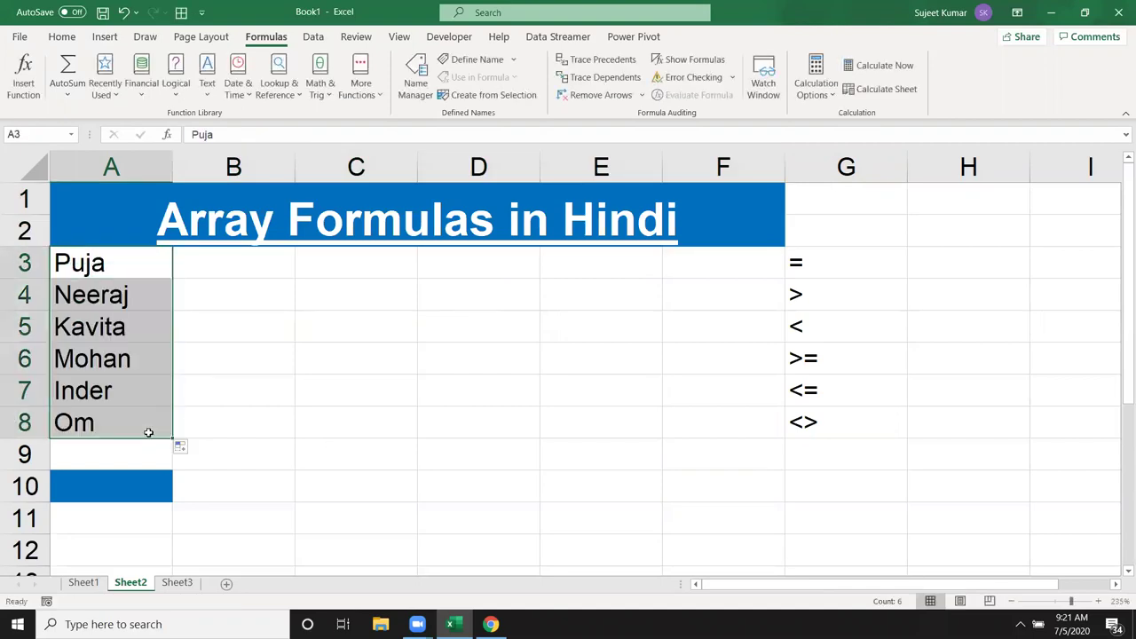
key("ctrl+c")
left_click(322, 261)
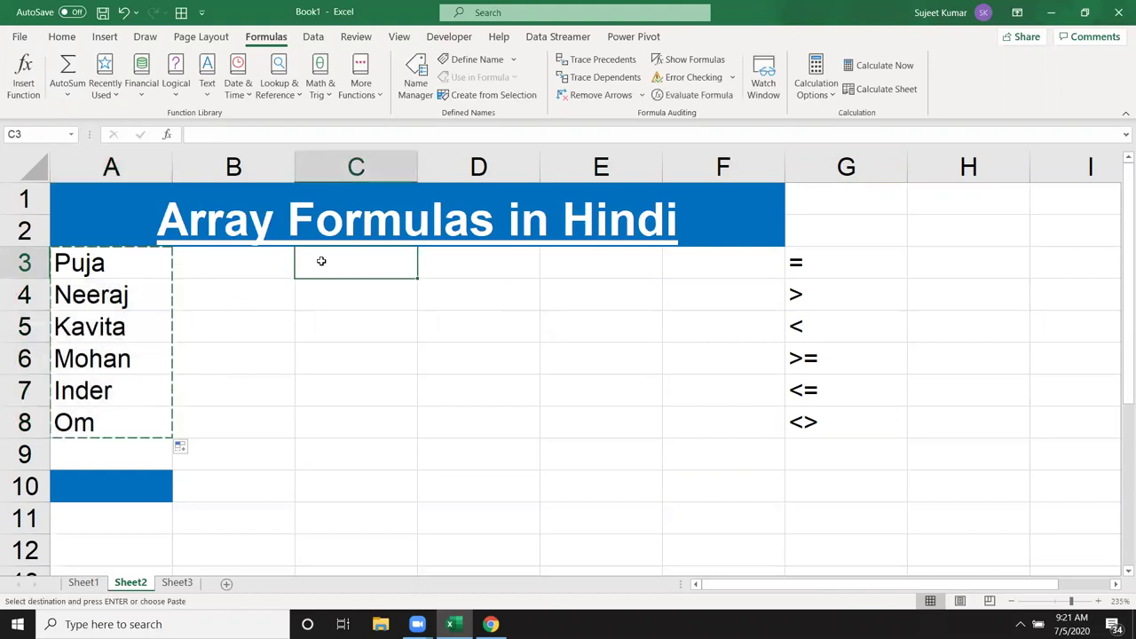
key("Return")
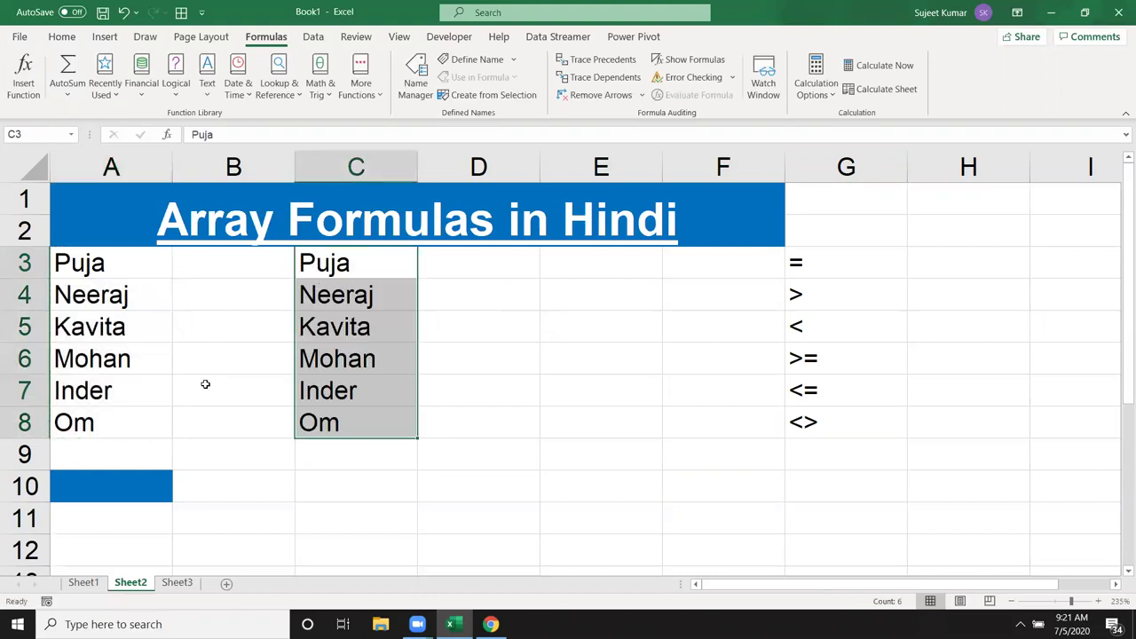
- Highlight the two name lists A3:A8 and C3:C8, then pick cell B3
left_click(458, 277)
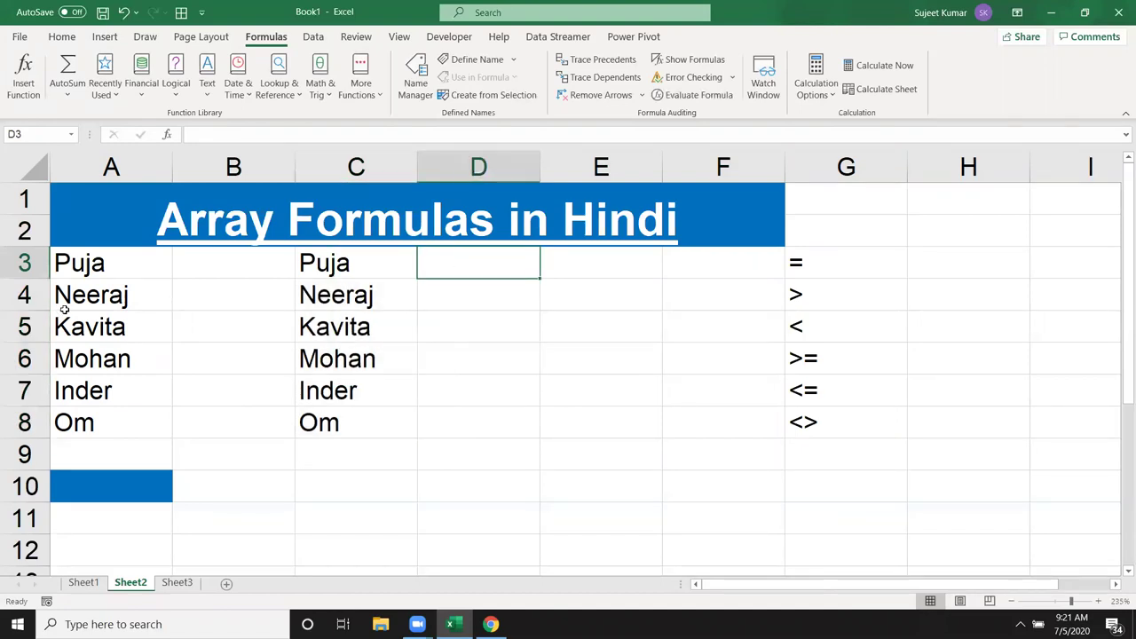
left_click_drag(110, 409, 88, 264)
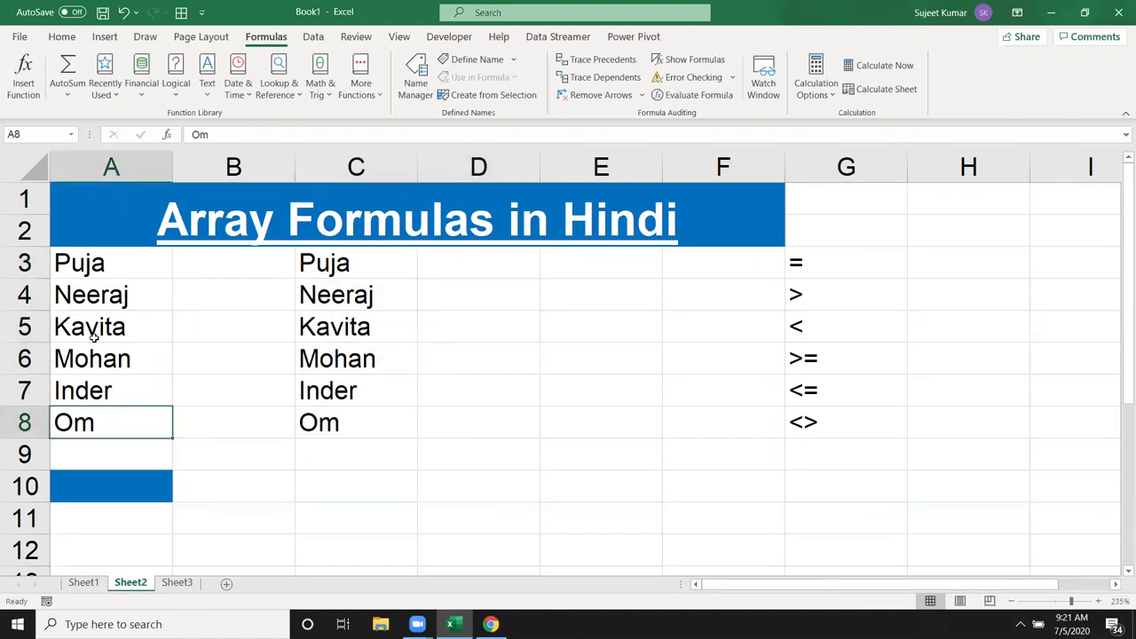
left_click(321, 410)
left_click_drag(318, 360, 322, 264)
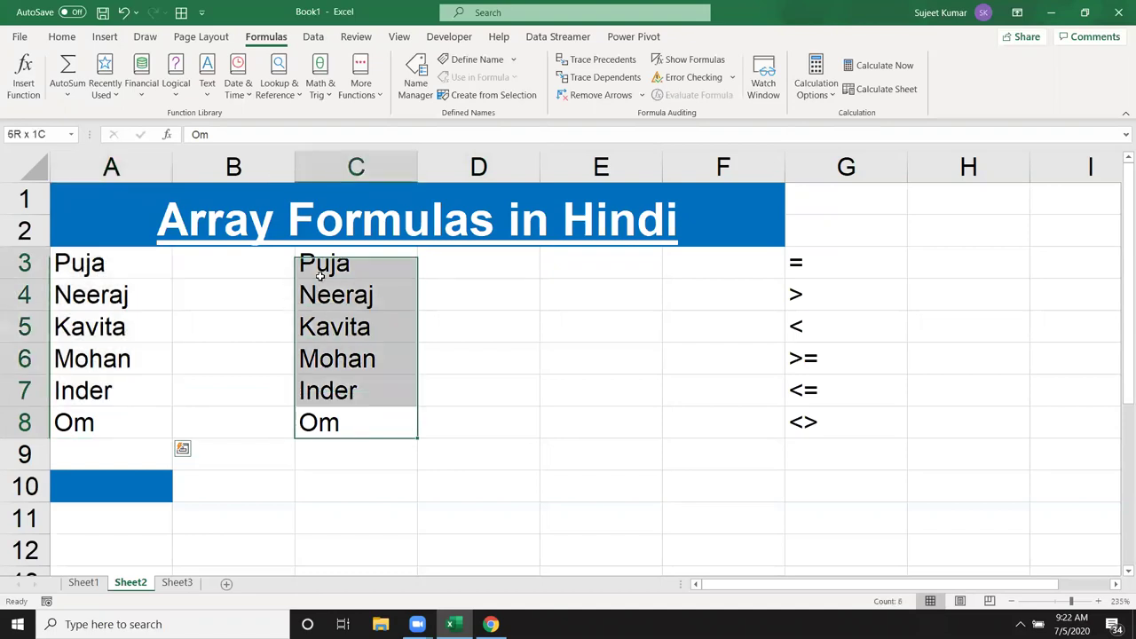
left_click(241, 269)
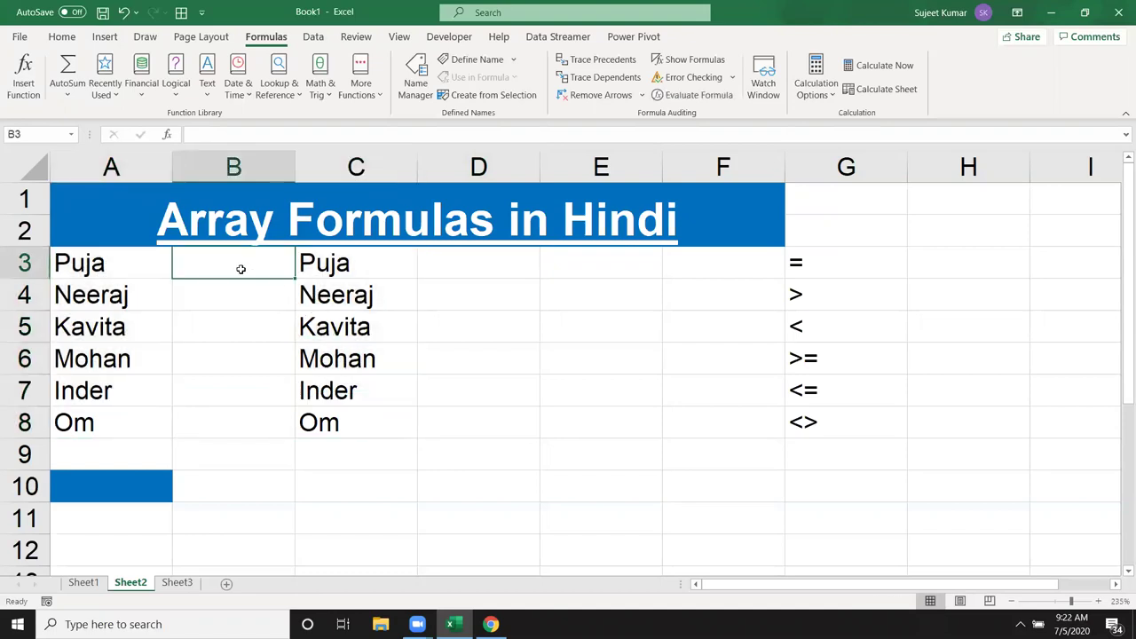
- Enter =A3=C3 in B3, fill it down to B8, then delete the TRUE results
type("=")
key("Left")
type("=")
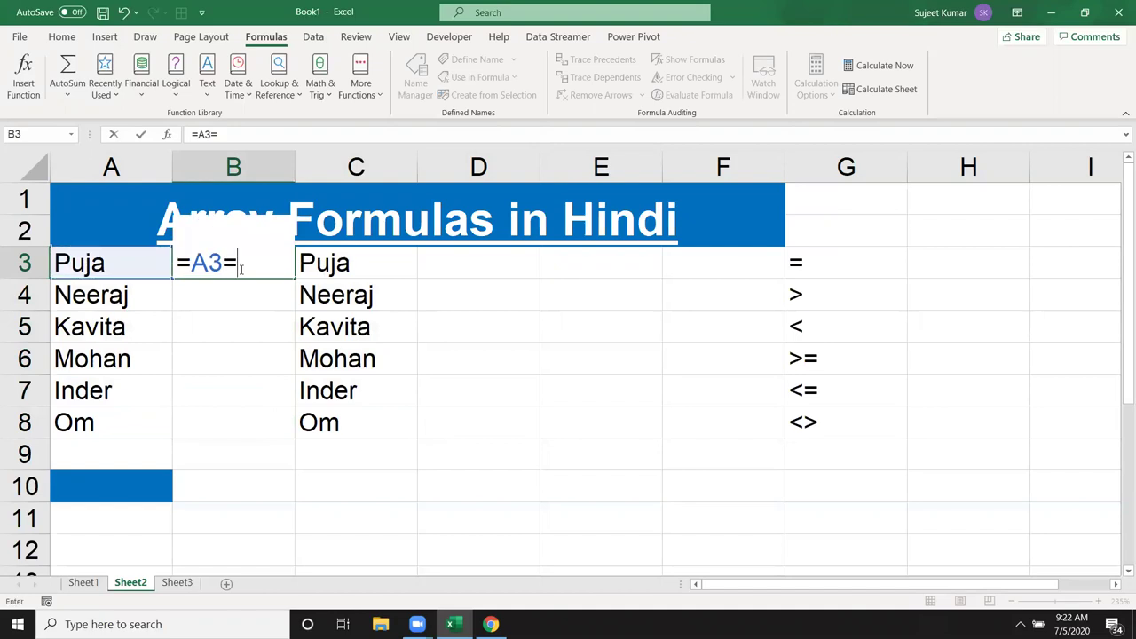
key("Right")
key("Return")
left_click(240, 270)
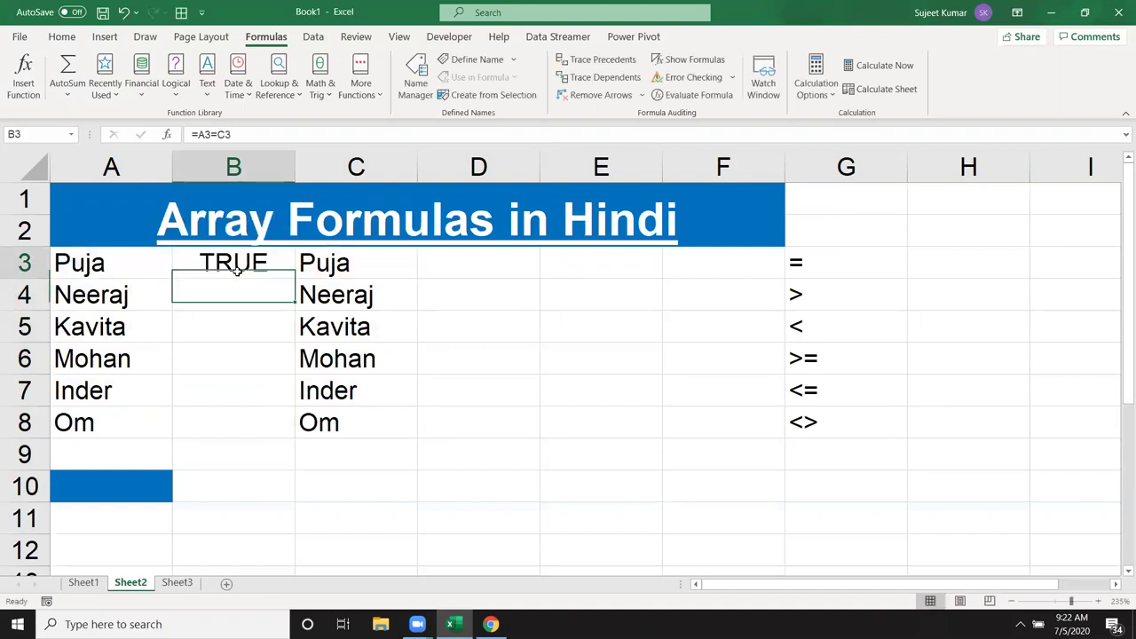
key("shift+Down")
key("shift+Down")
key("shift+Down")
key("ctrl+d")
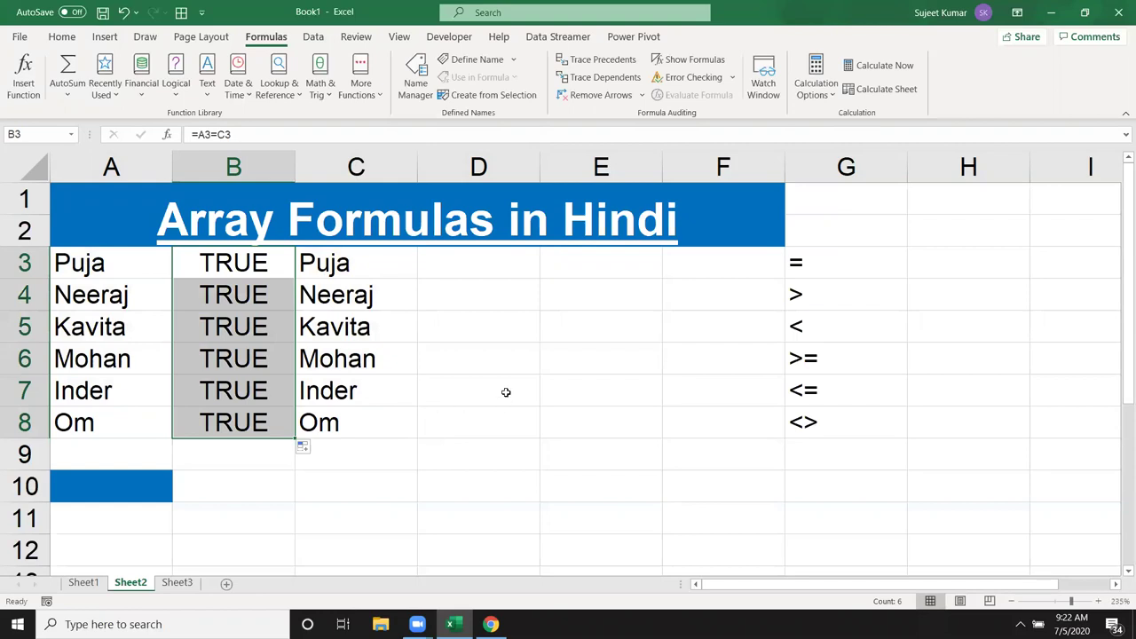
key("Delete")
key("Down")
key("Down")
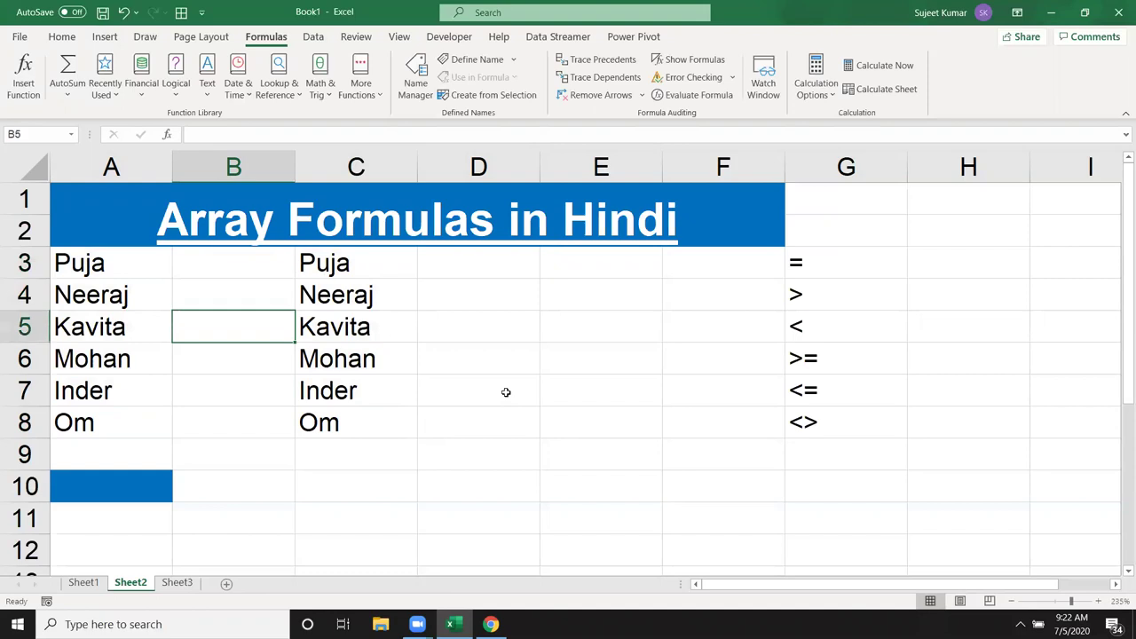
- Enter =SUM(A3:A8=C3:C8*1)=COUNTA(A3:A8) in cell A10
left_click(136, 480)
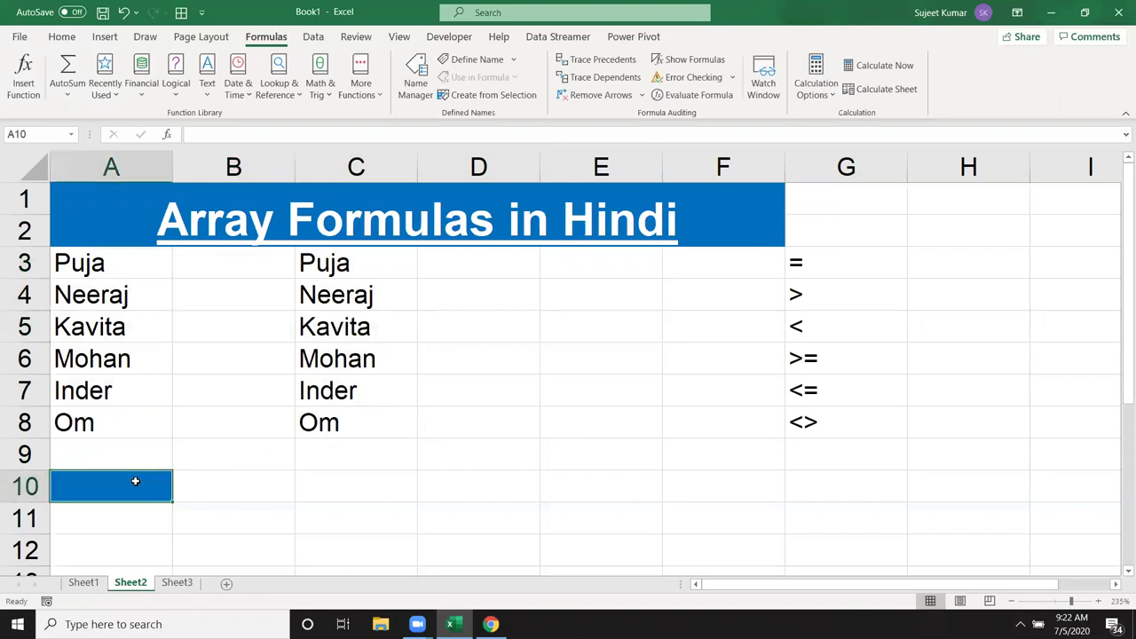
type("=su")
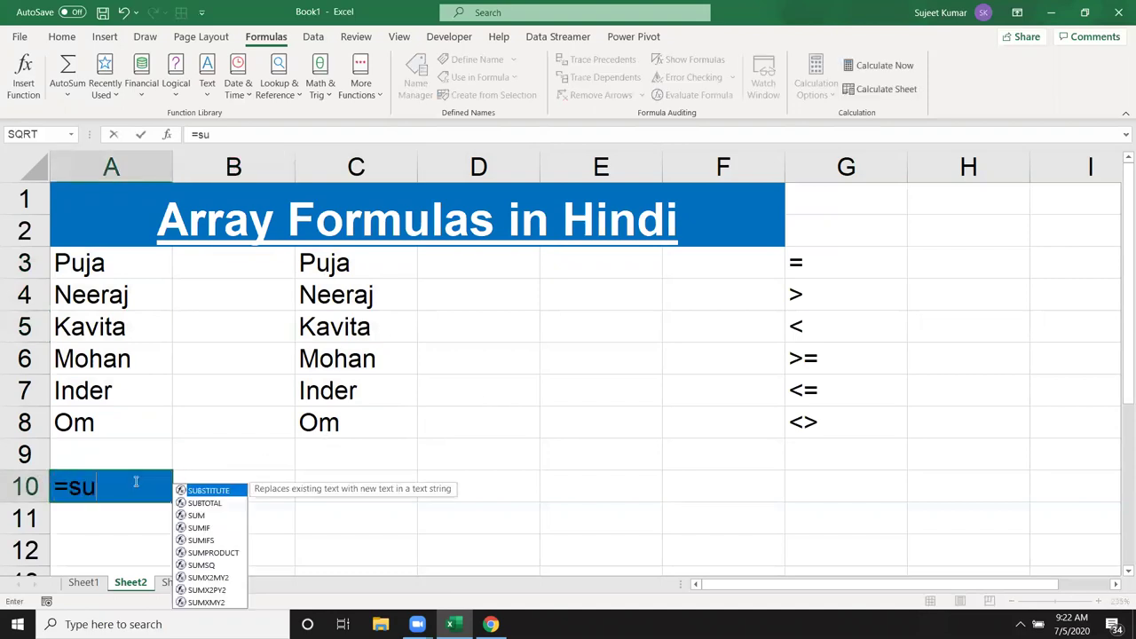
type("m")
key("Tab")
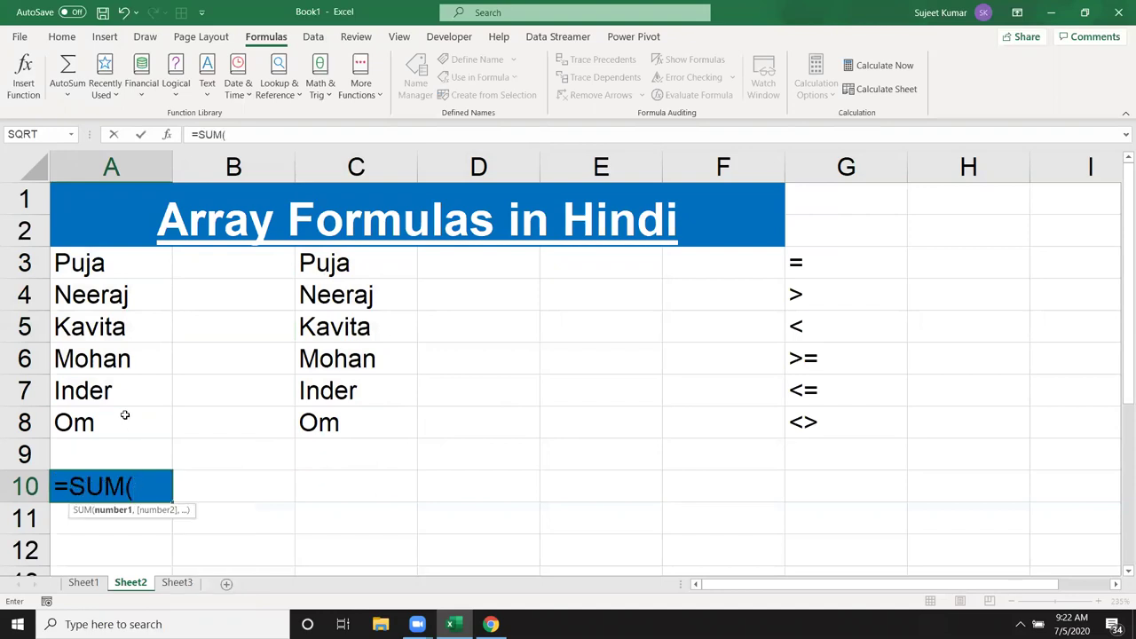
left_click_drag(117, 272, 116, 423)
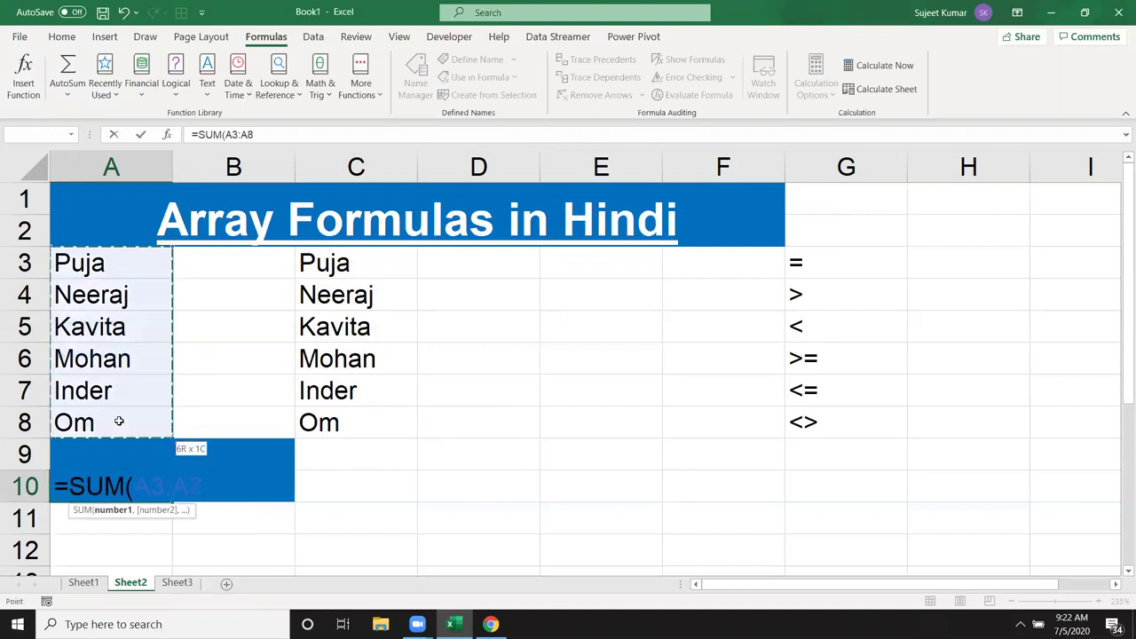
type("=")
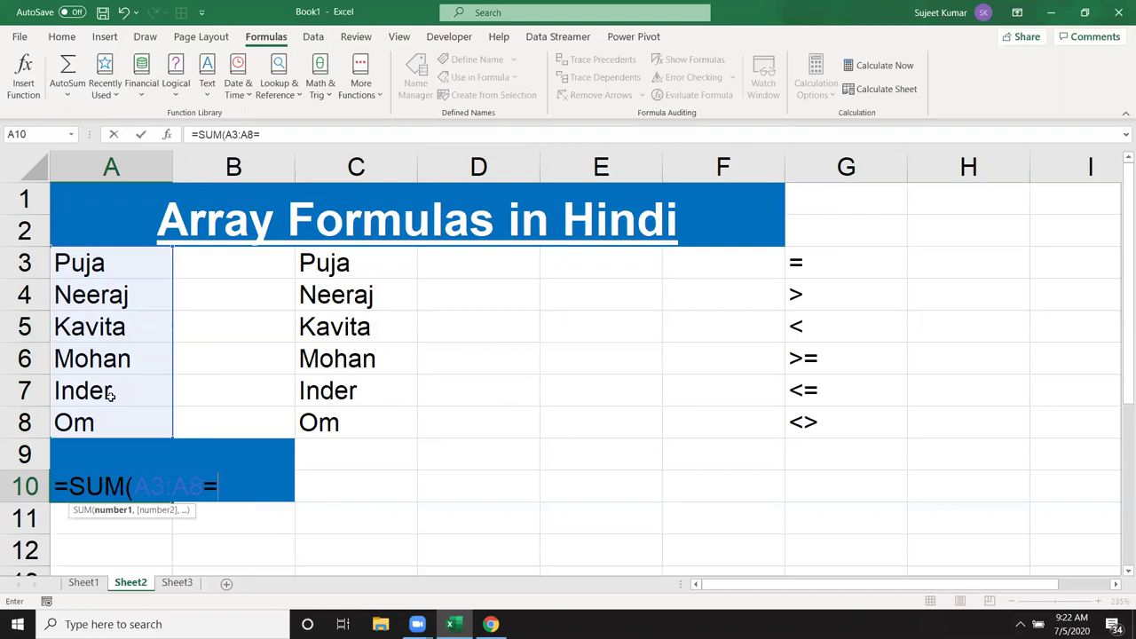
left_click_drag(368, 430, 383, 272)
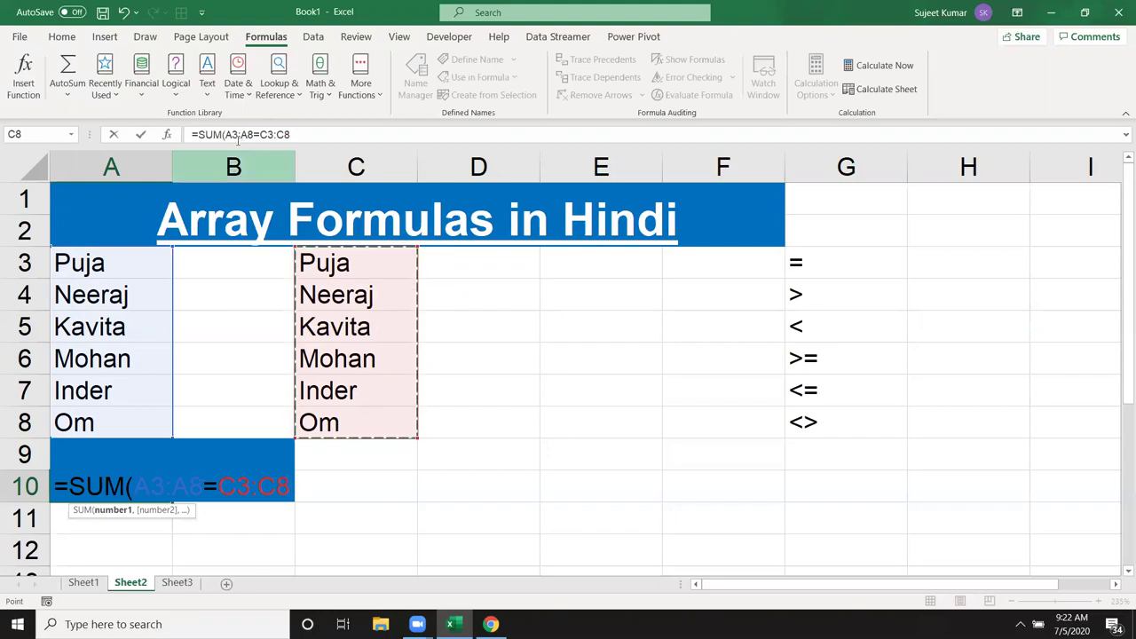
left_click(314, 133)
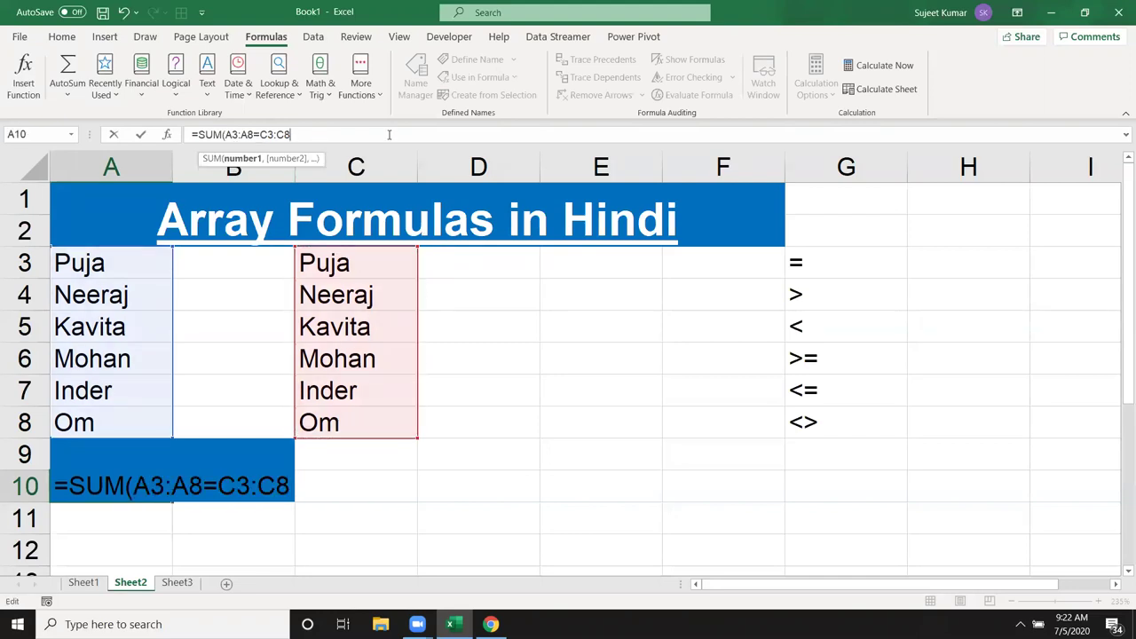
type("*1")
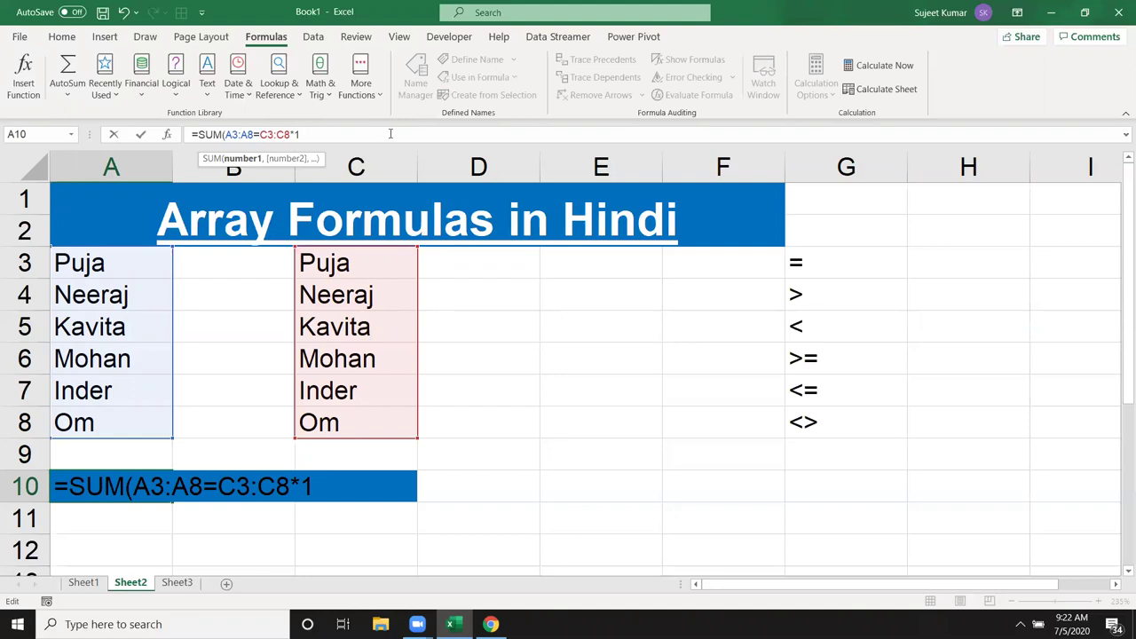
type(")=cou")
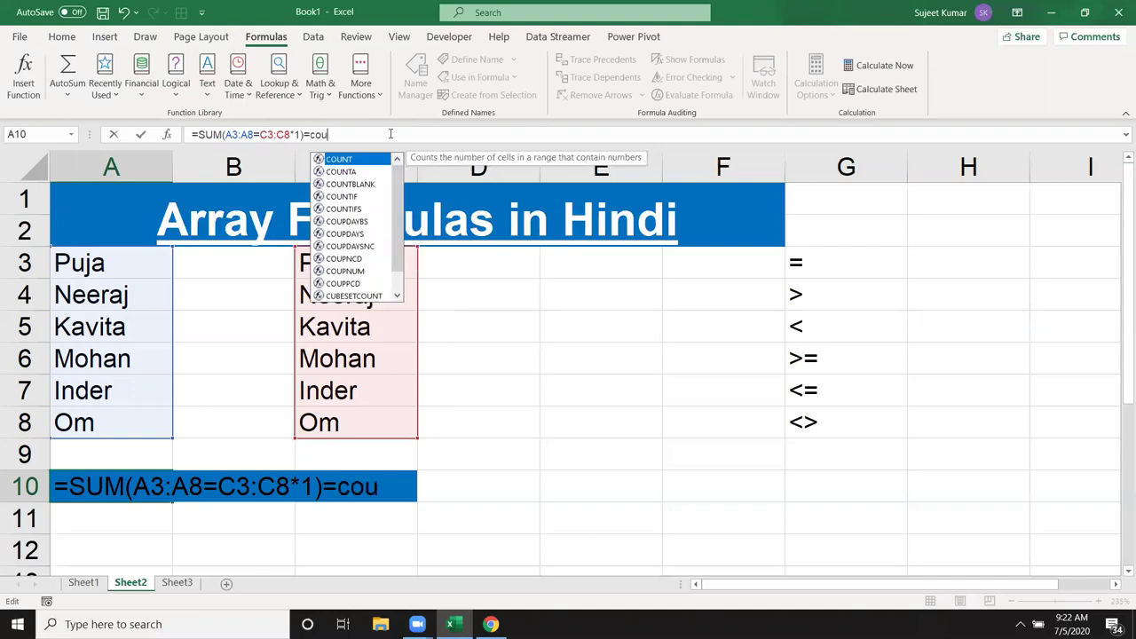
key("Tab")
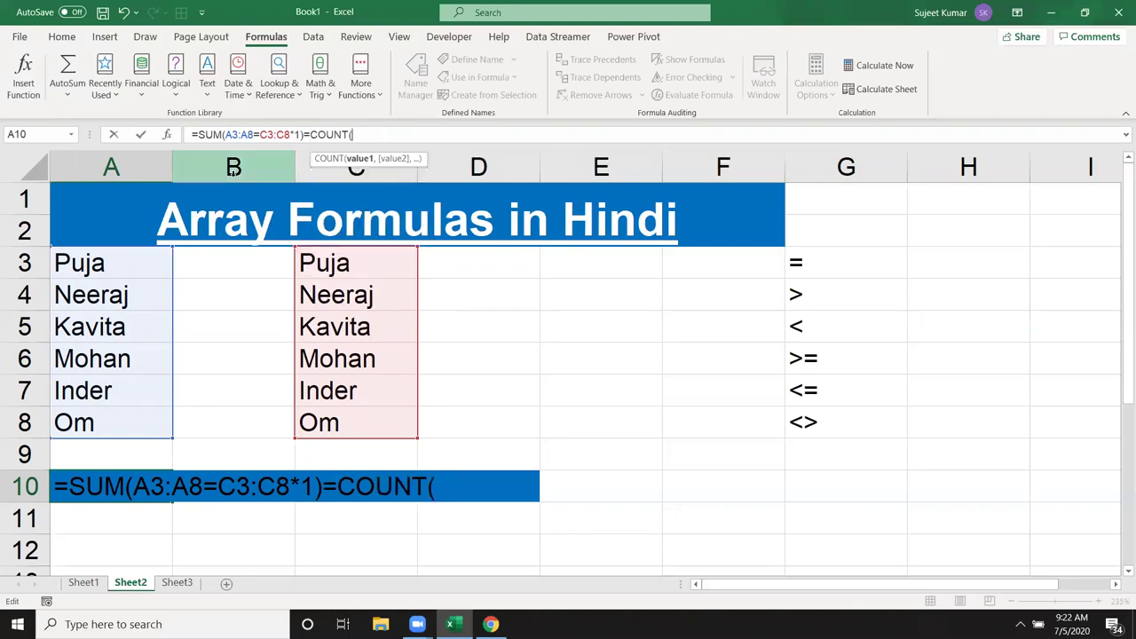
key("BackSpace")
key("Down")
key("Tab")
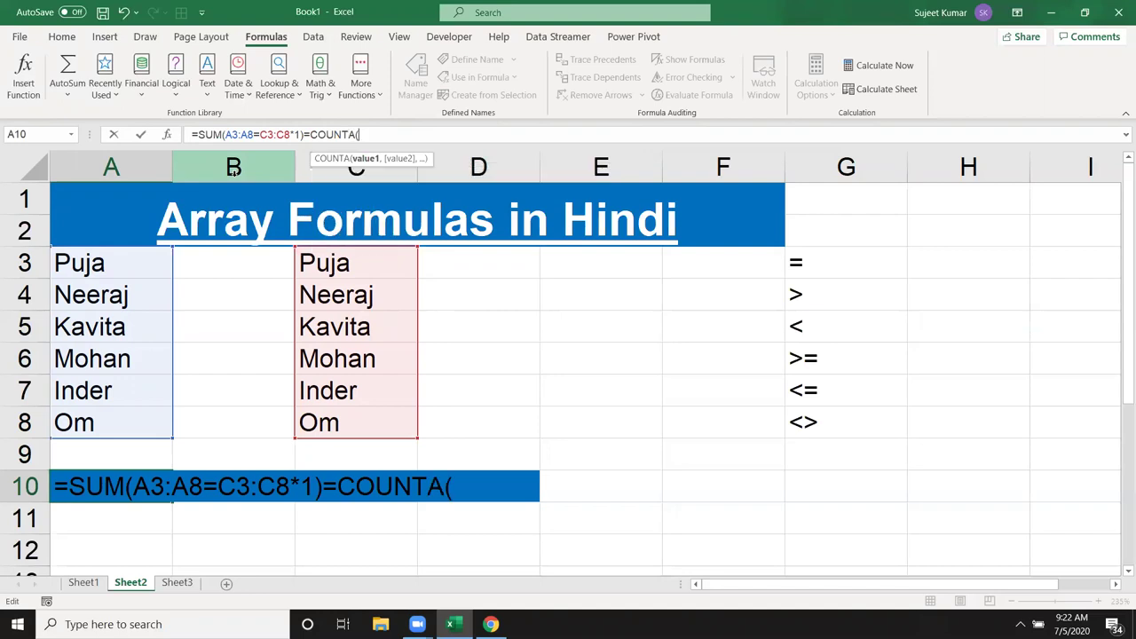
left_click_drag(113, 264, 116, 420)
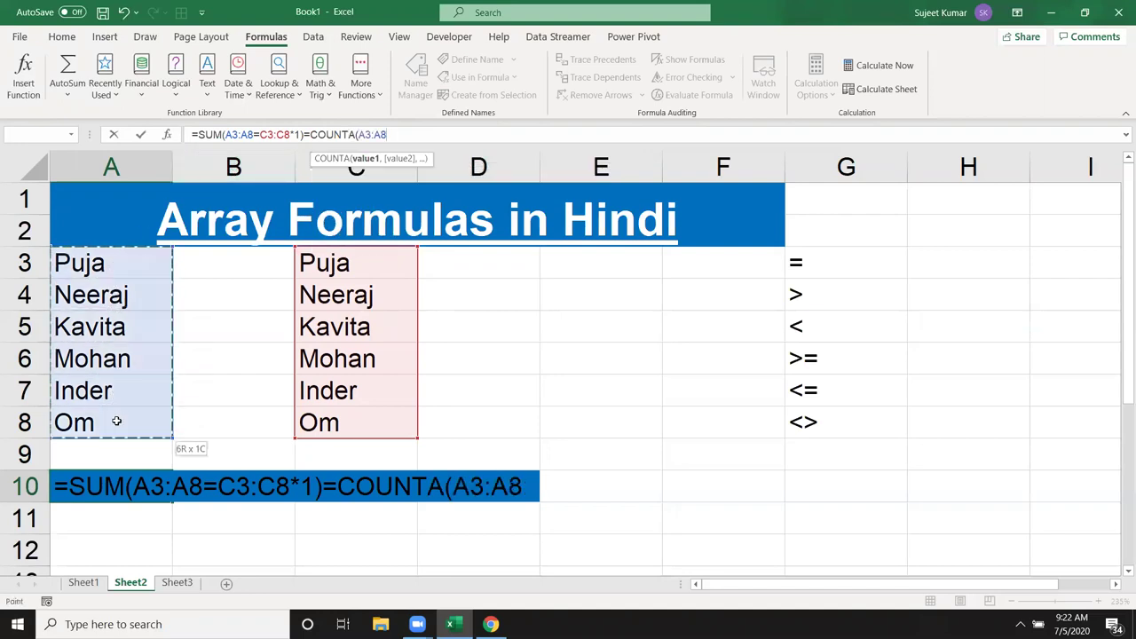
type(")")
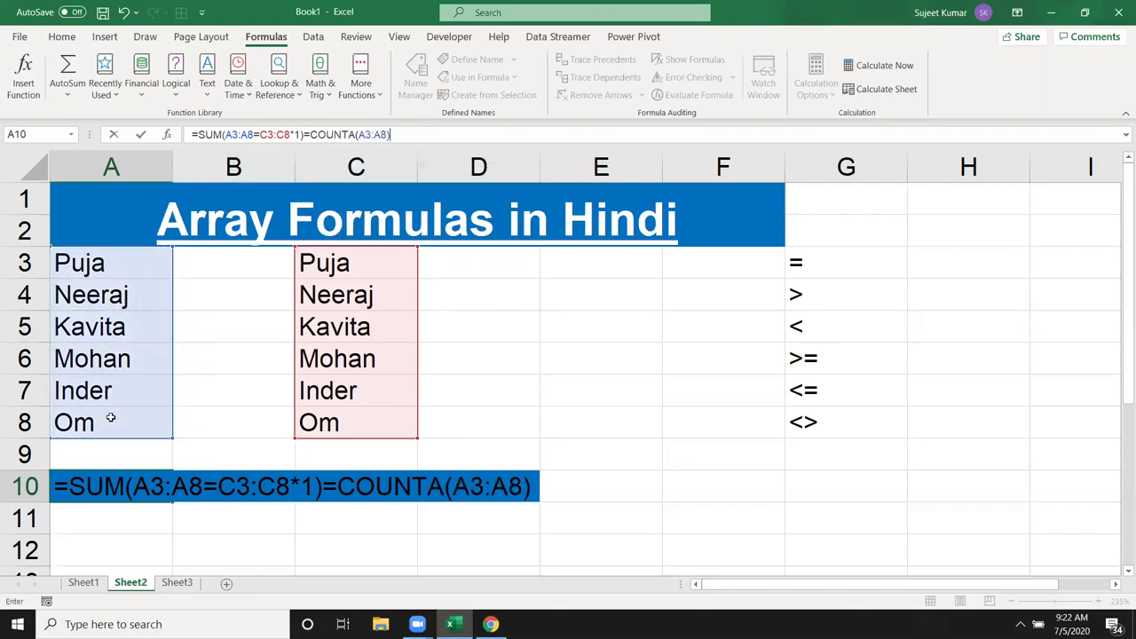
key("Return")
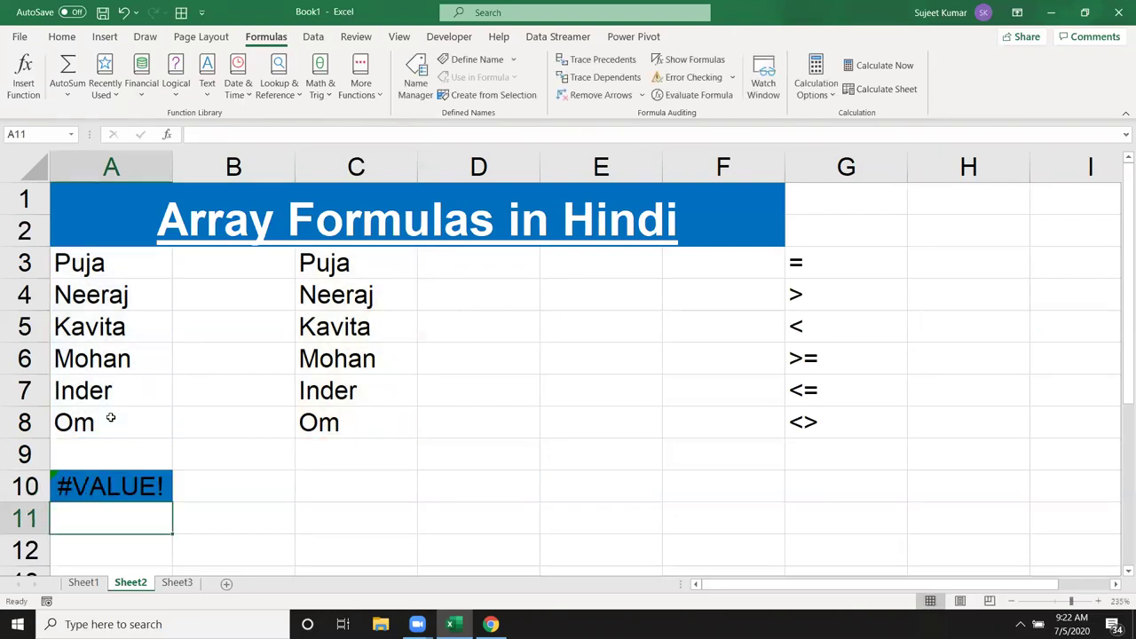
- Re-enter A10 as an array formula, bracketing the A3:A8=C3:C8 comparison
key("Up")
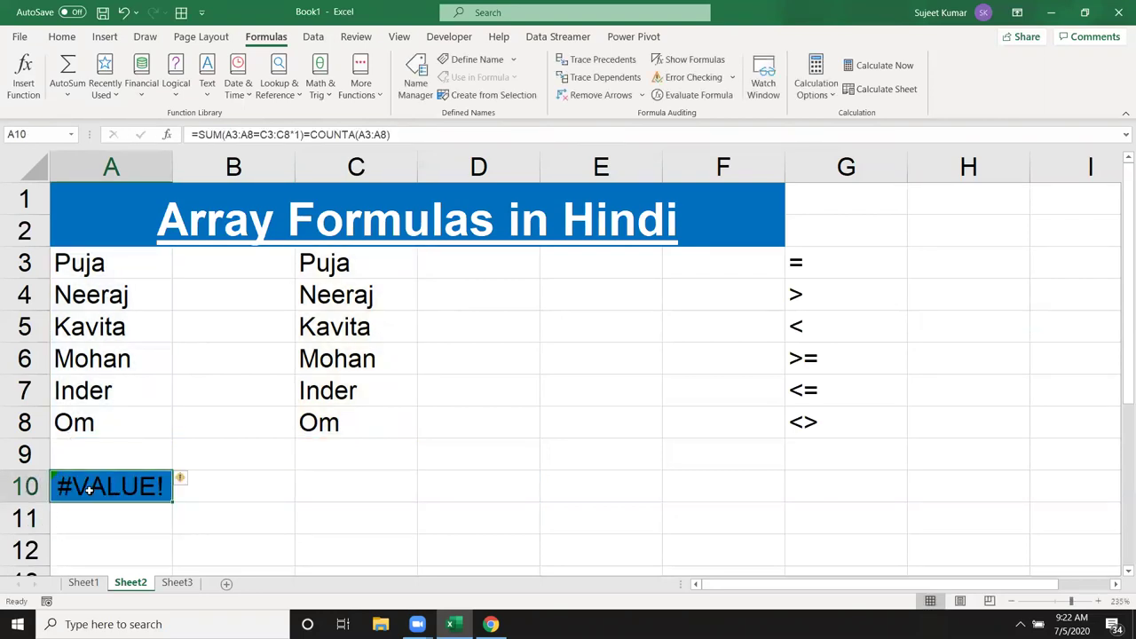
double_click(91, 488)
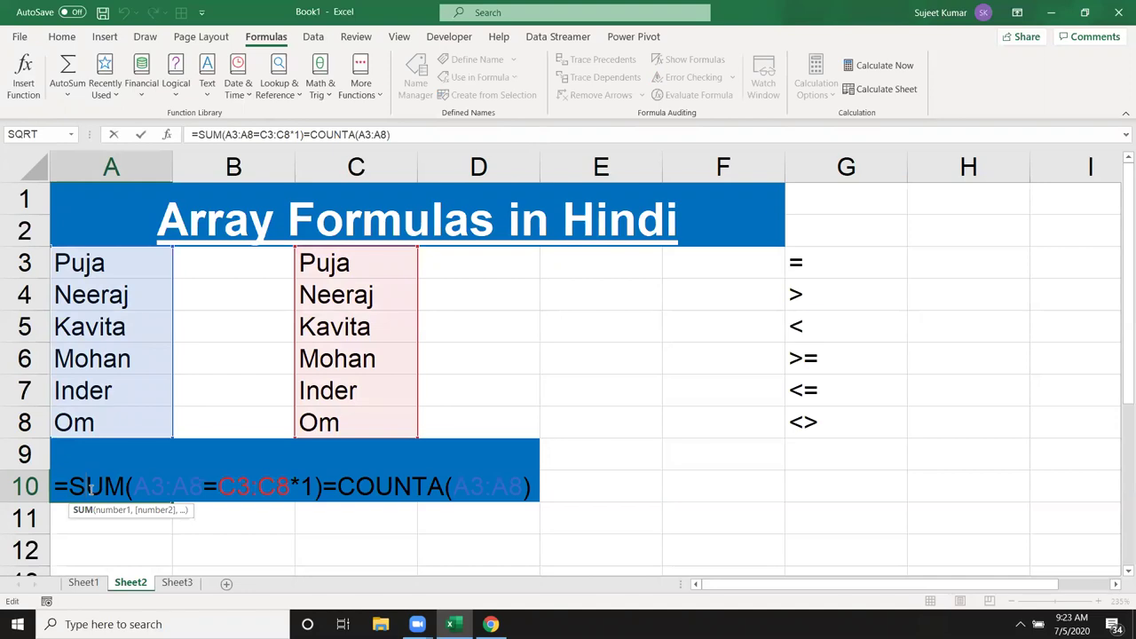
key("ctrl+shift+Return")
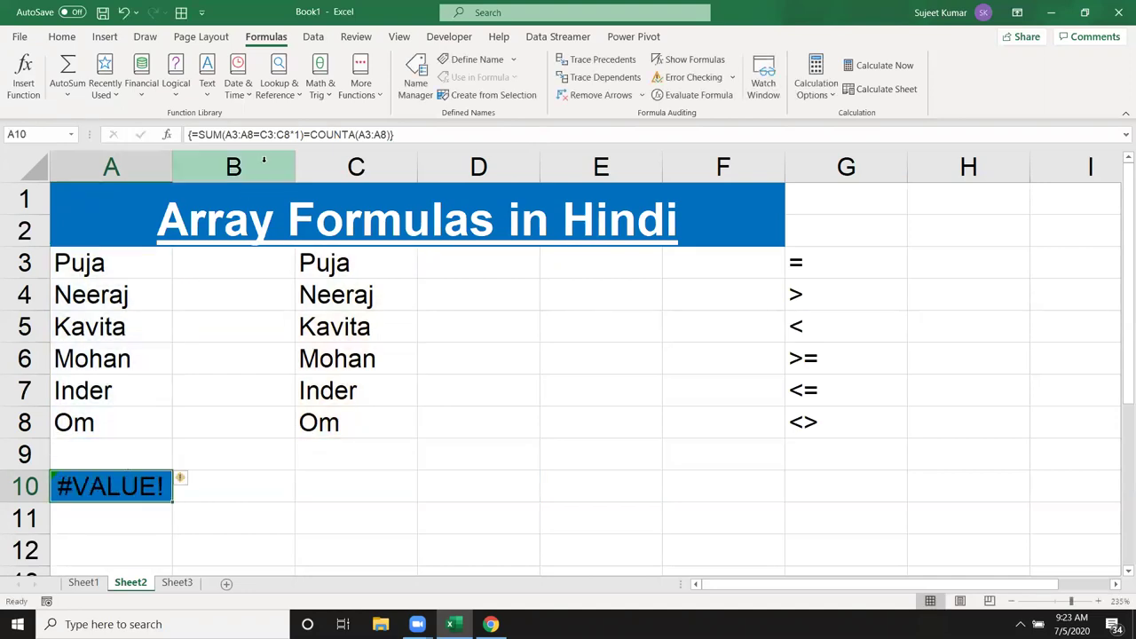
left_click(224, 134)
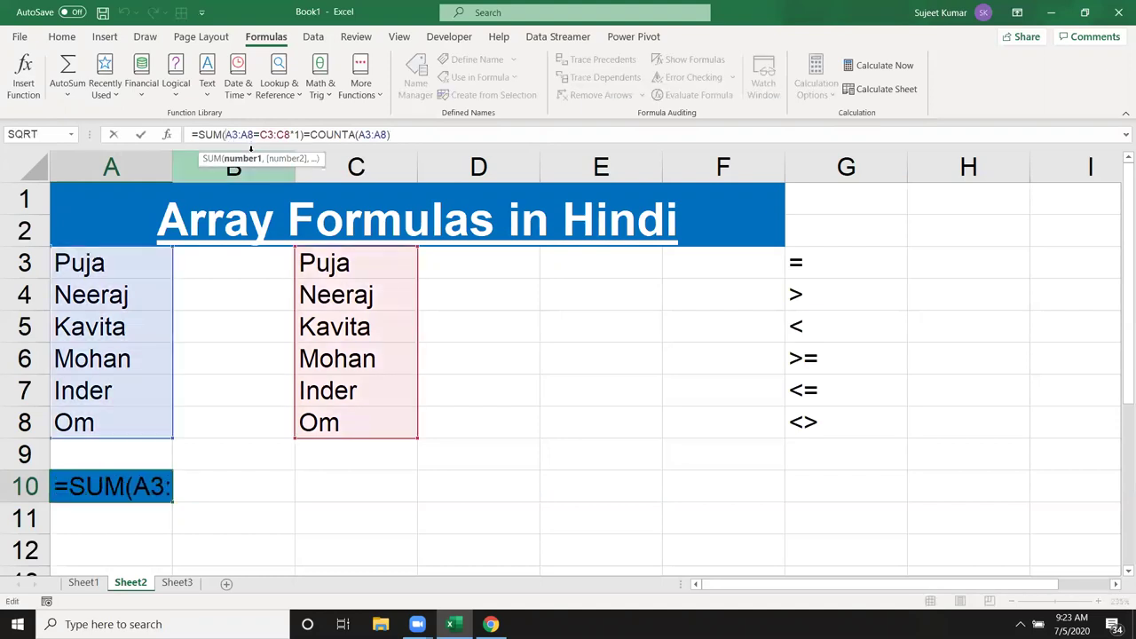
type("(")
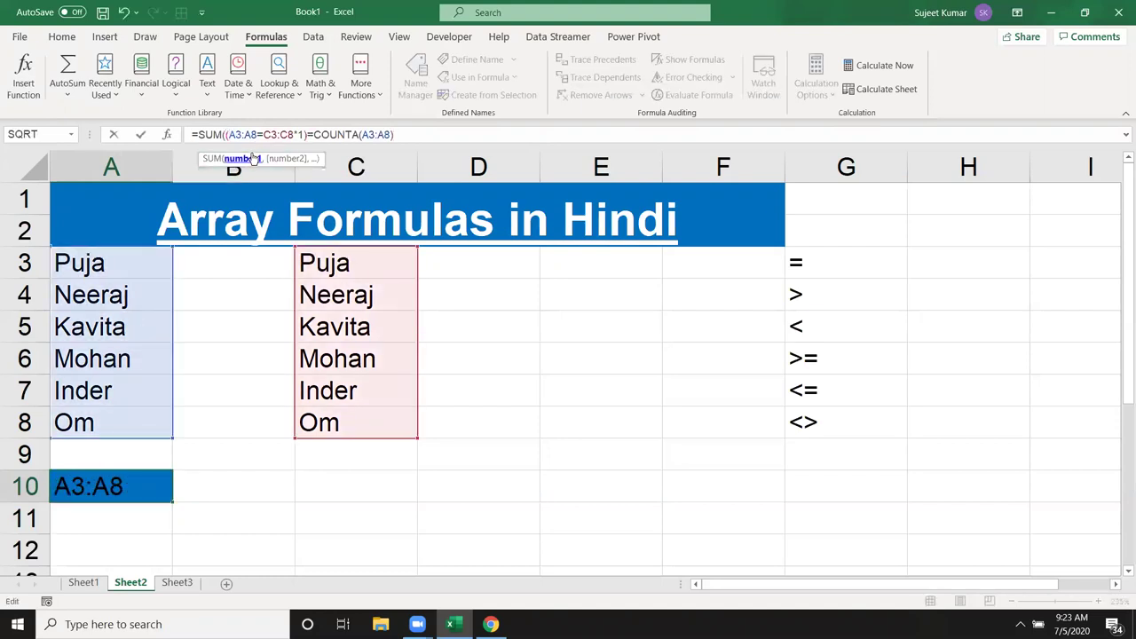
key("Right")
key("Right")
key("Right")
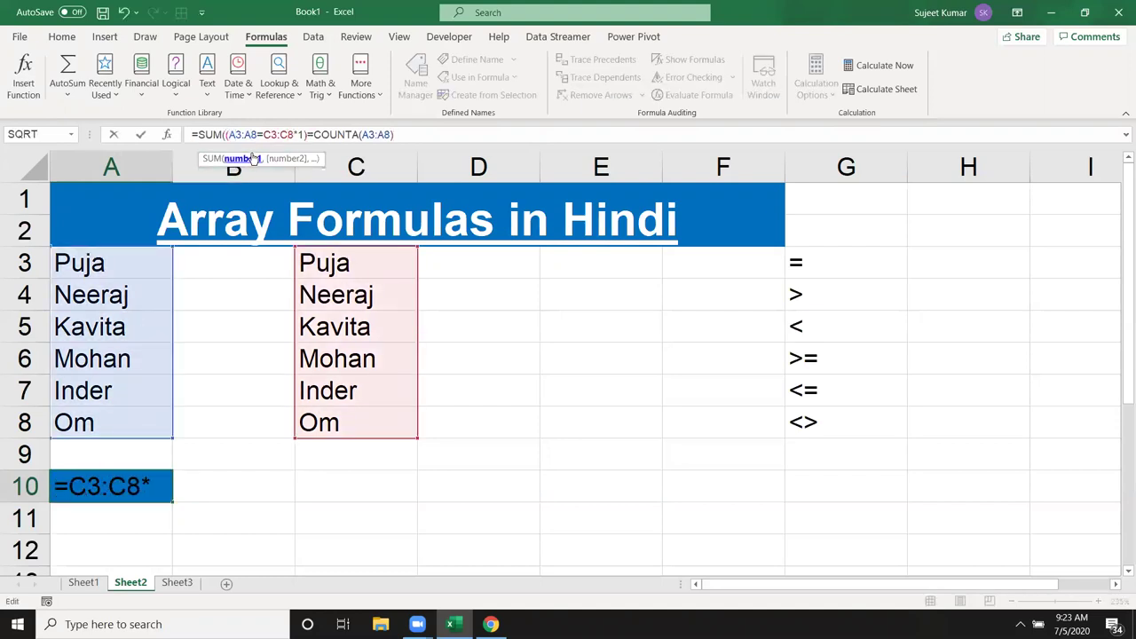
type(")")
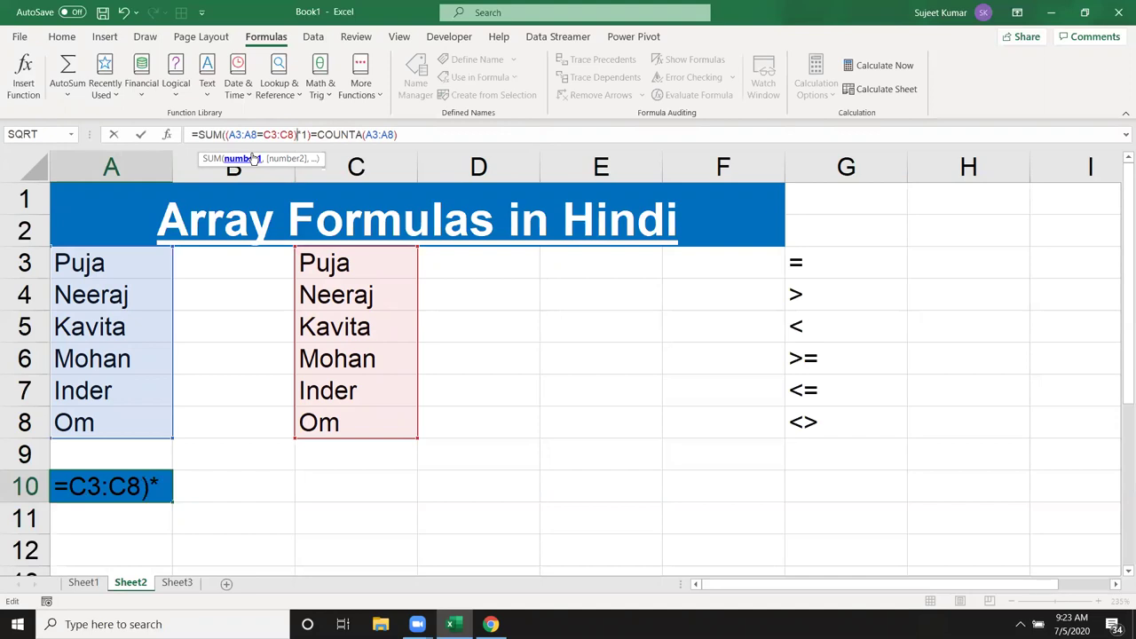
key("ctrl+shift+Return")
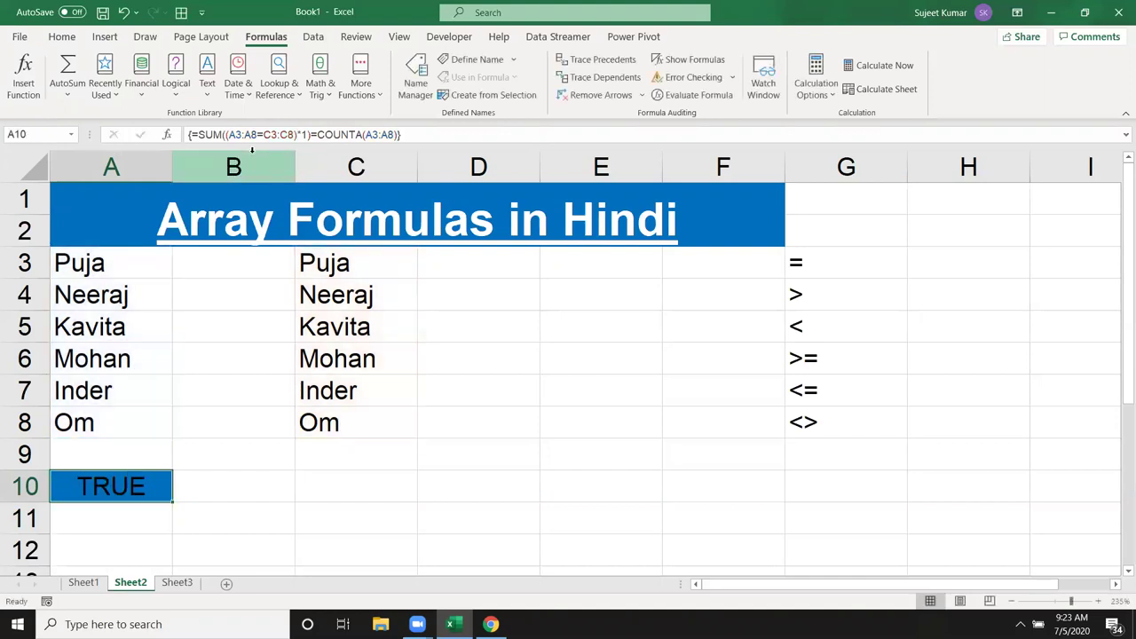
- Test A8 with a changed name, undo it, then confirm A10 as an array formula returning TRUE
key("Up")
key("Up")
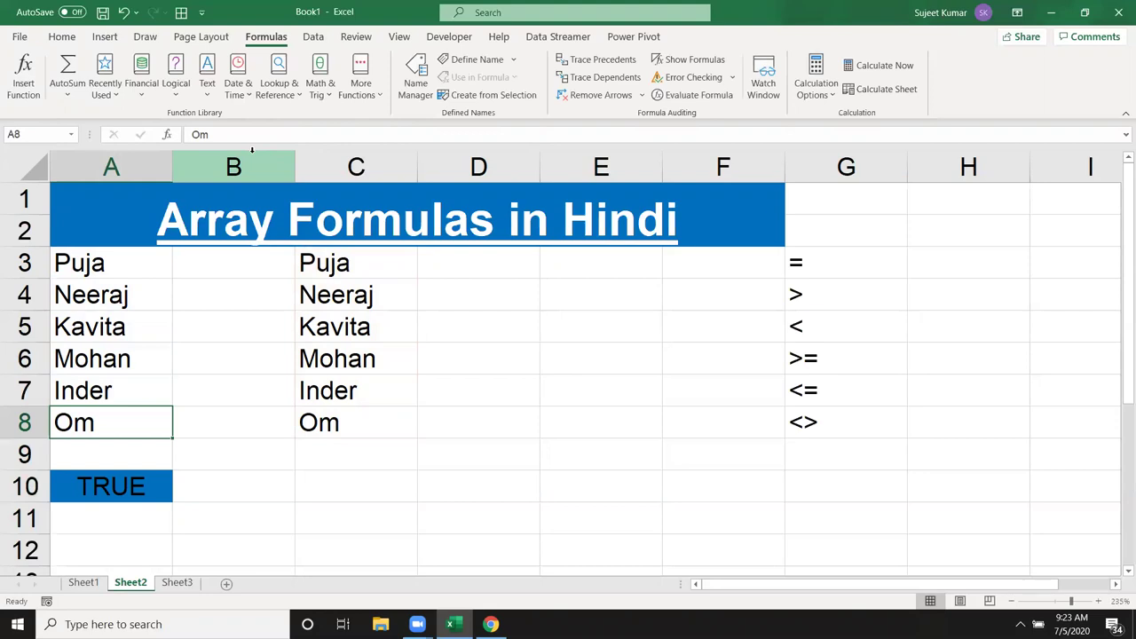
type("Puja")
key("Return")
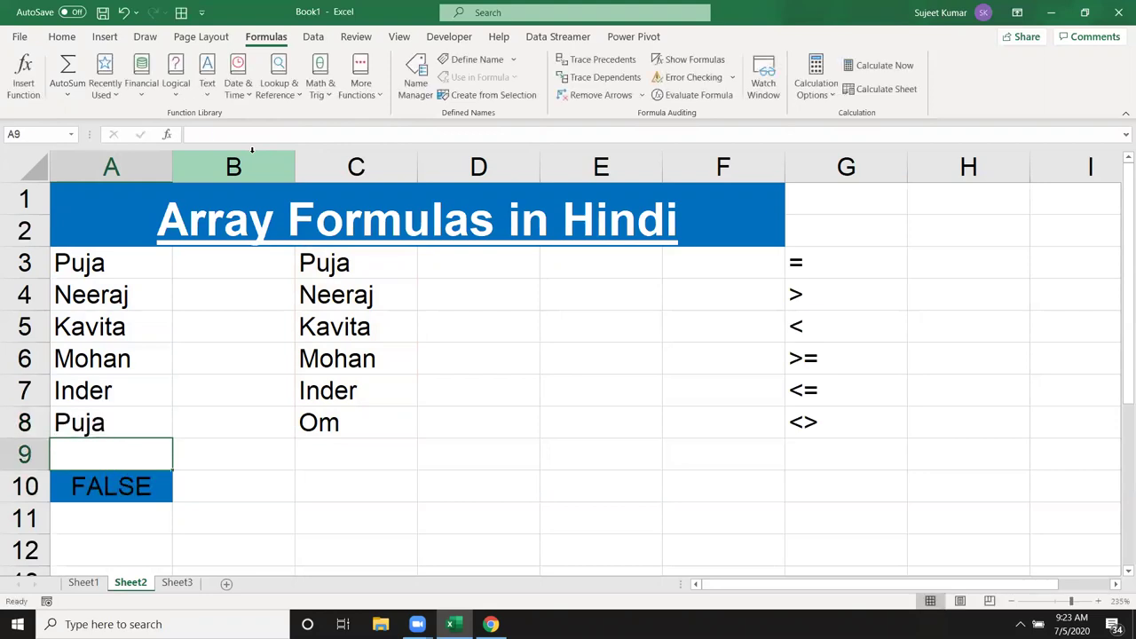
key("ctrl+z")
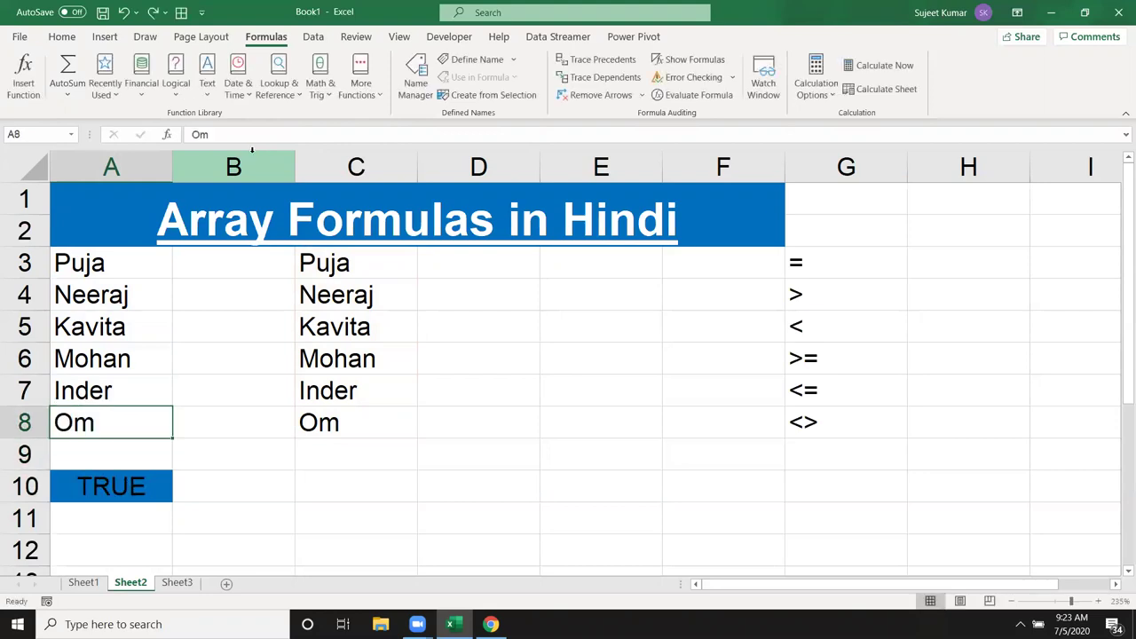
key("Down")
key("Down")
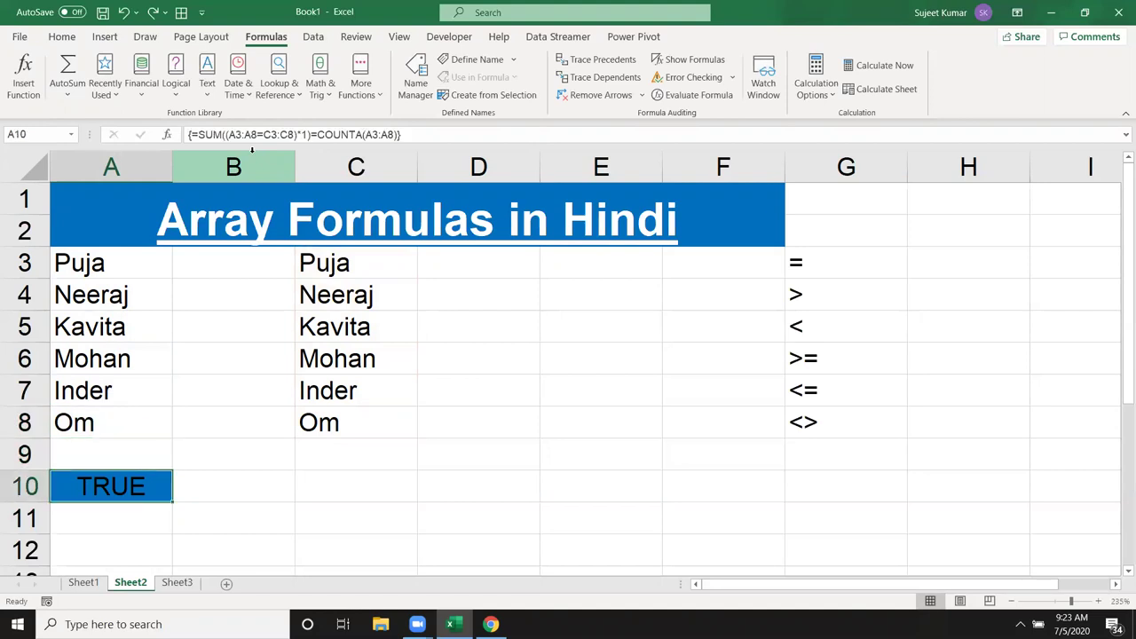
double_click(121, 485)
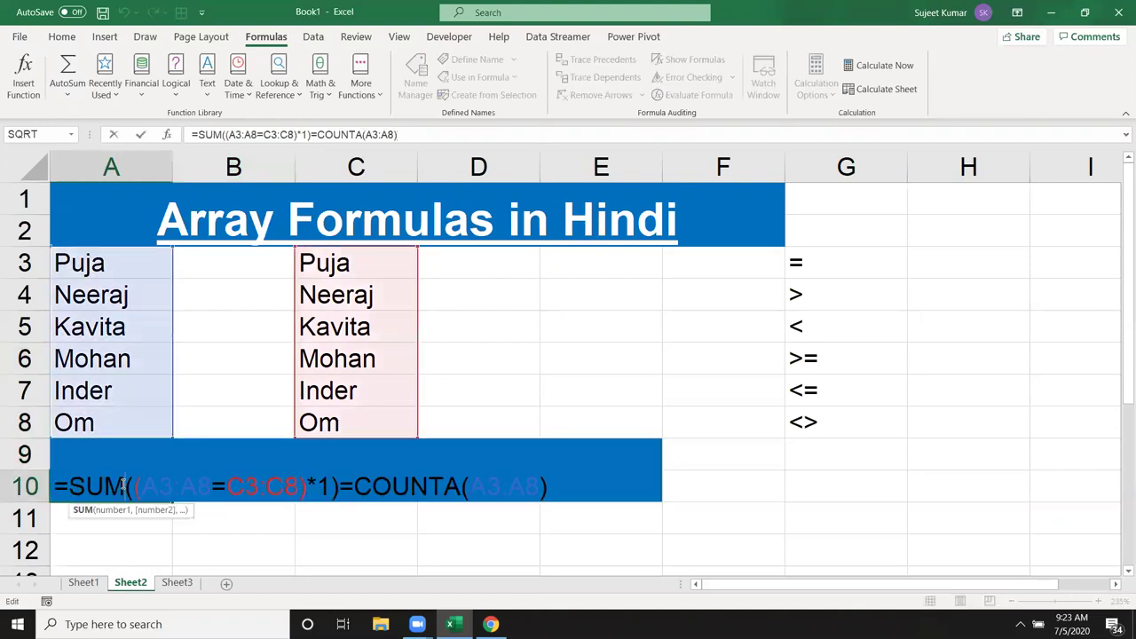
key("ctrl+shift+Return")
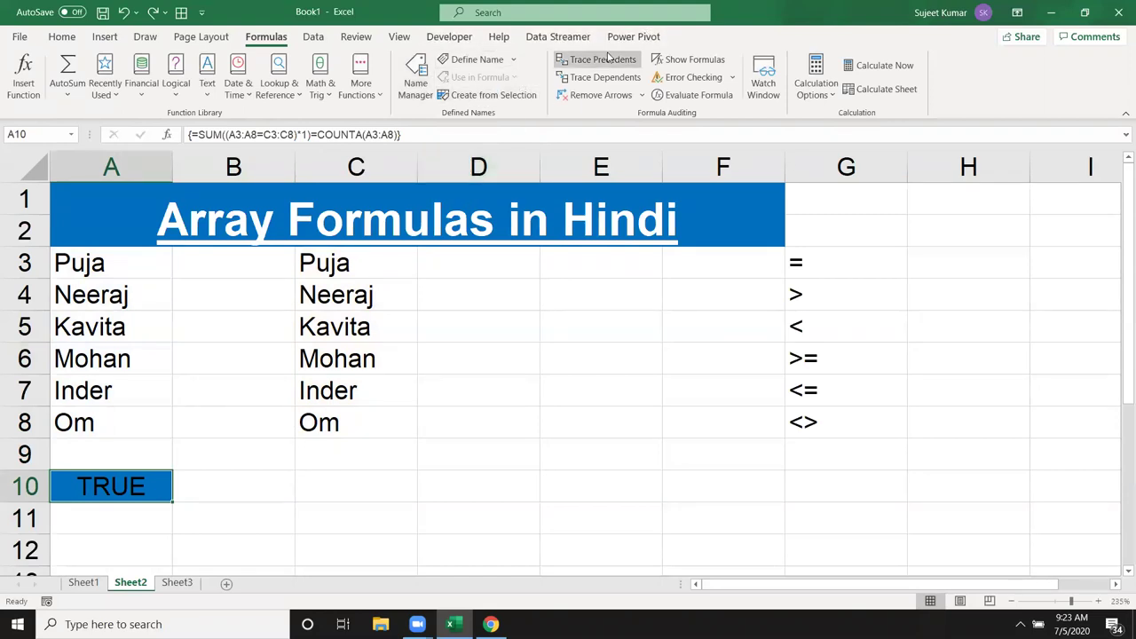
left_click(675, 96)
left_click_drag(487, 185, 499, 263)
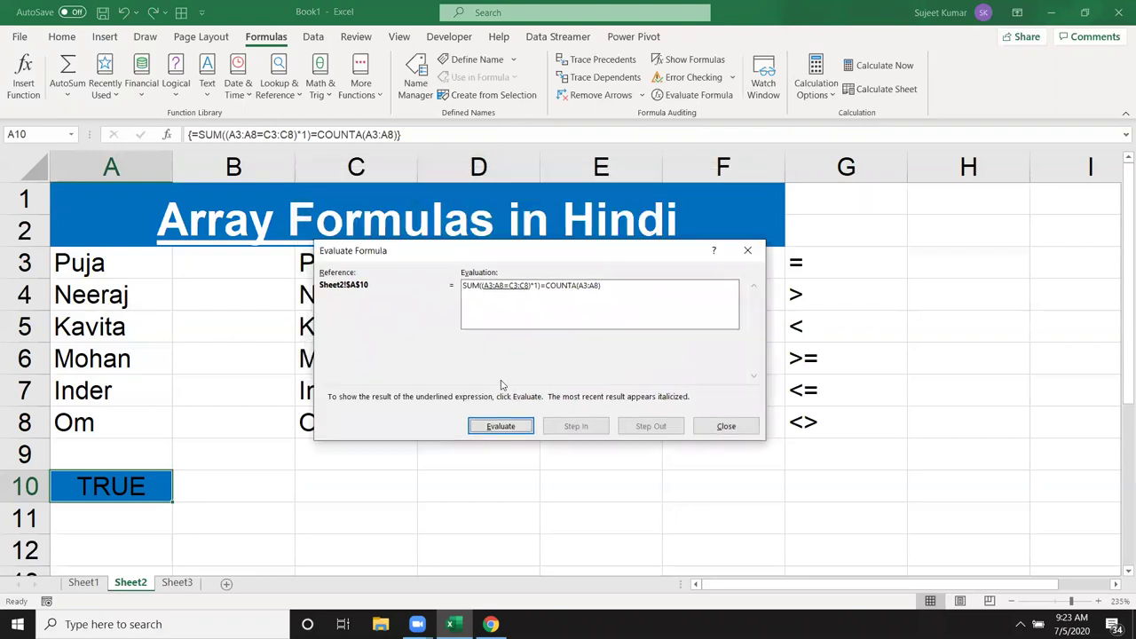
left_click(512, 426)
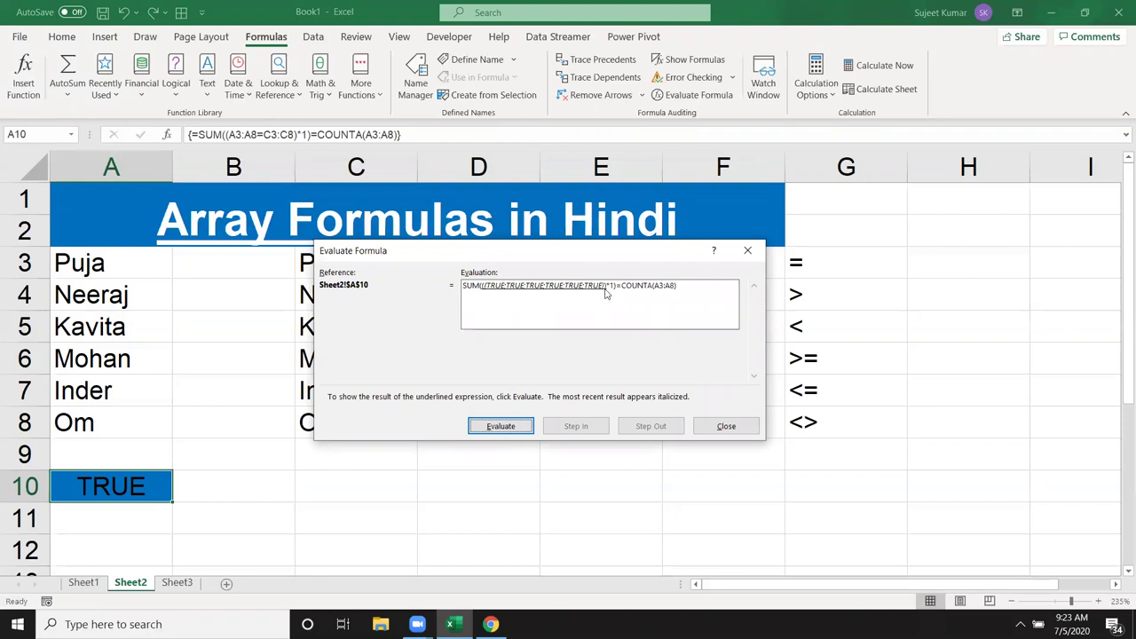
left_click(512, 429)
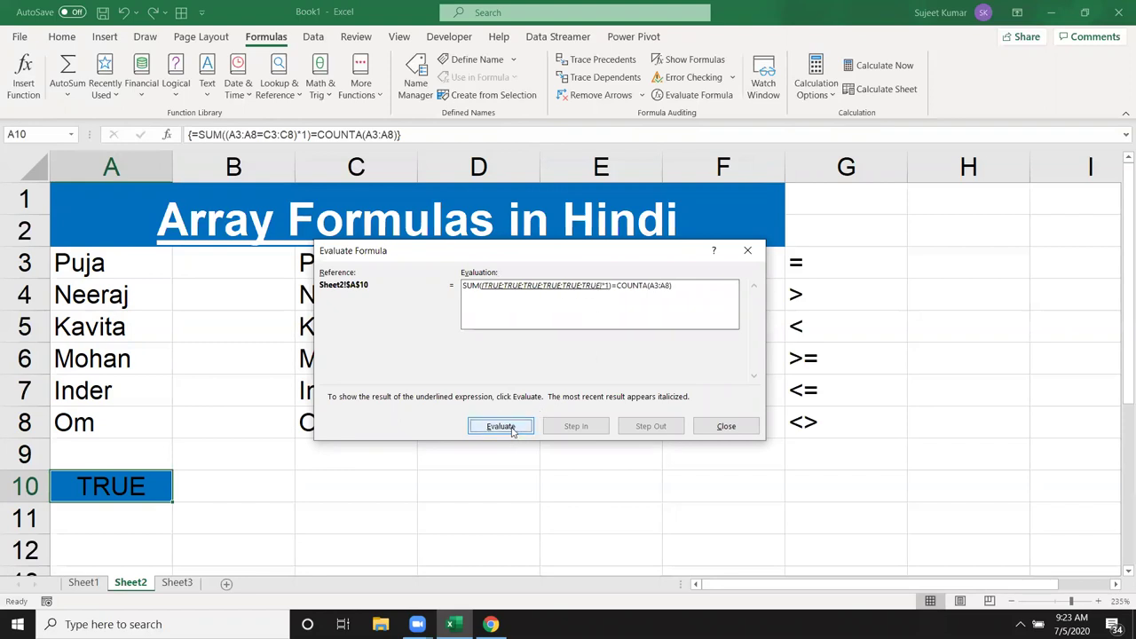
left_click(510, 428)
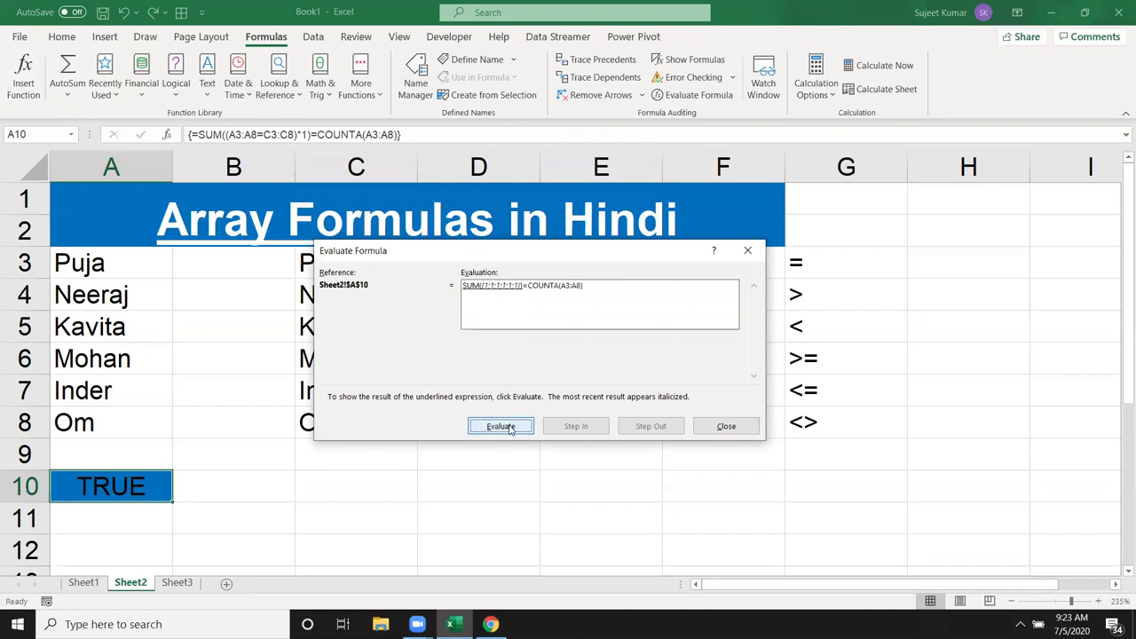
left_click(510, 429)
left_click(510, 429)
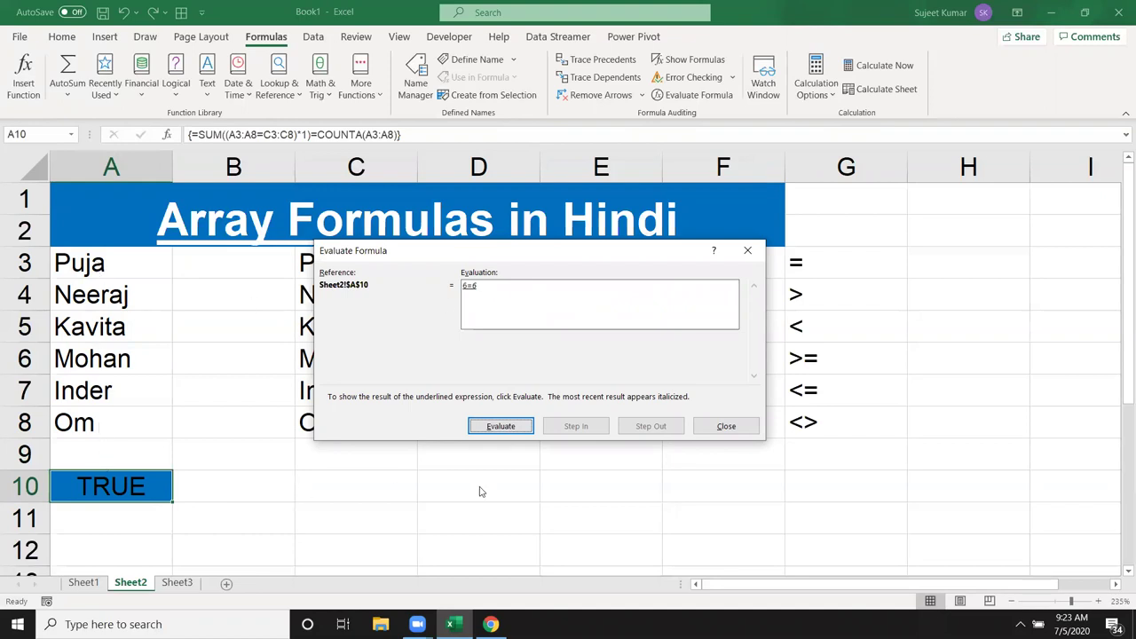
left_click(501, 429)
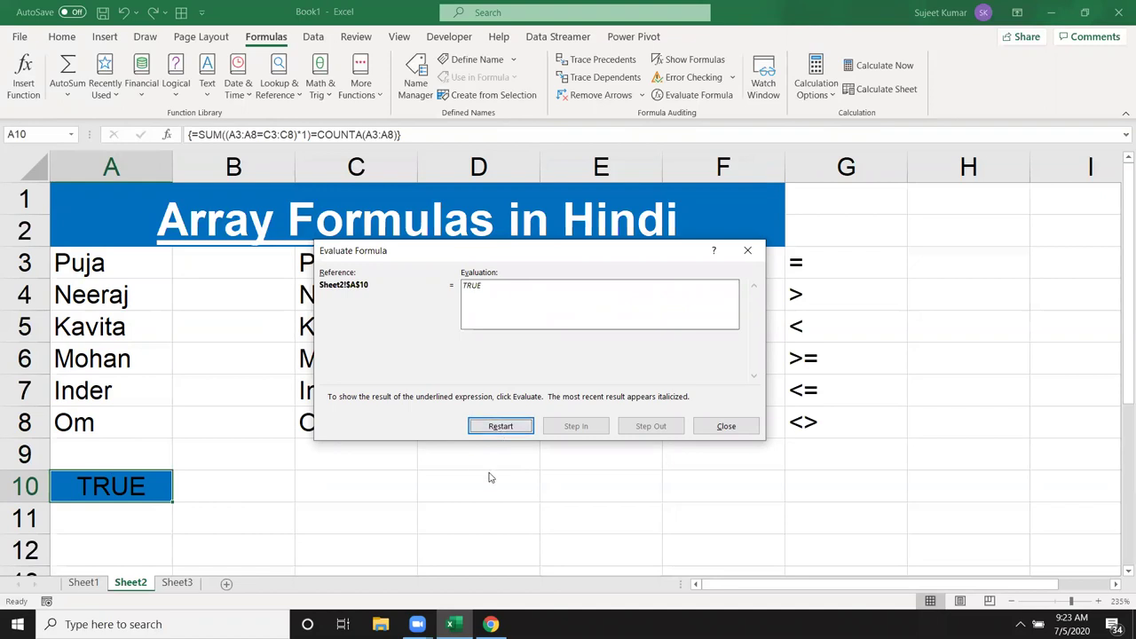
left_click(725, 425)
left_click(227, 497)
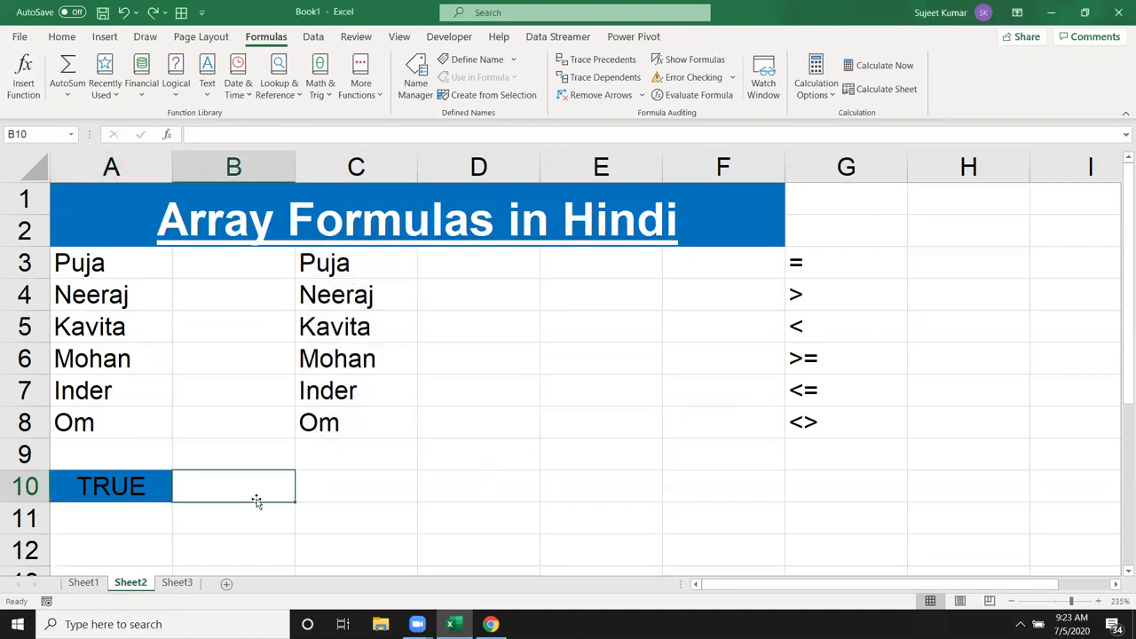
left_click_drag(100, 424, 89, 293)
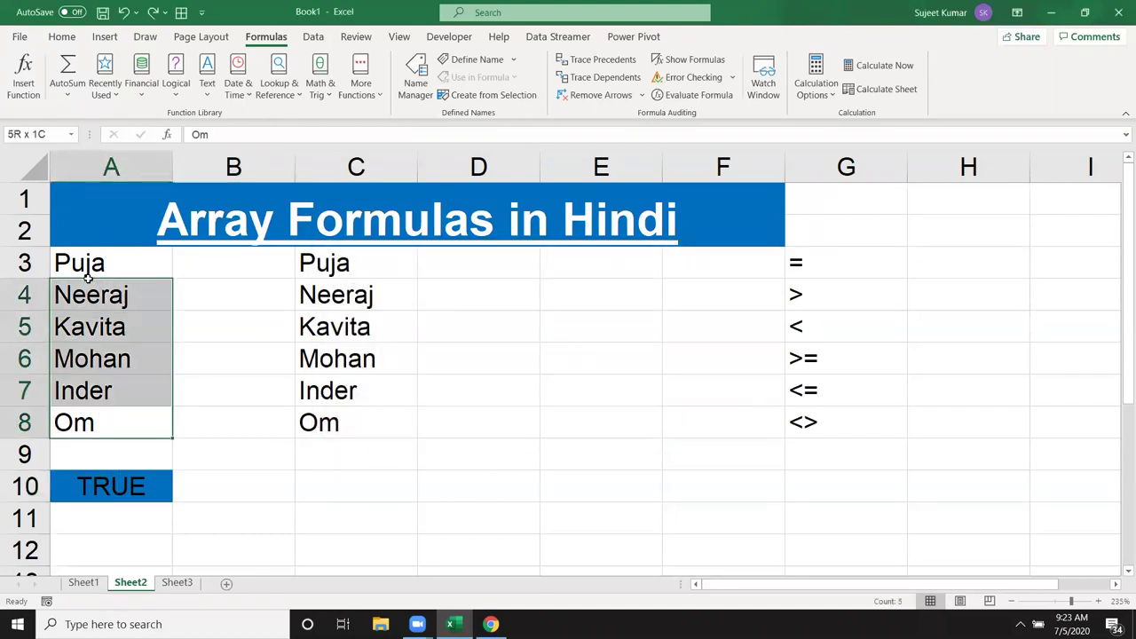
left_click_drag(337, 426, 330, 268)
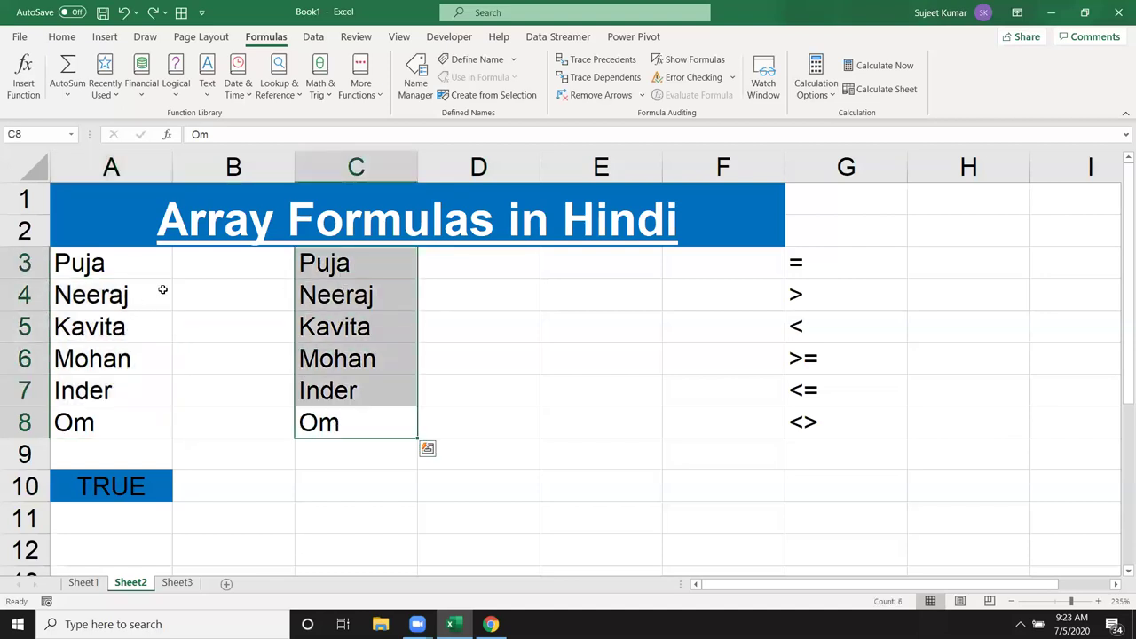
left_click(328, 271)
left_click(88, 278)
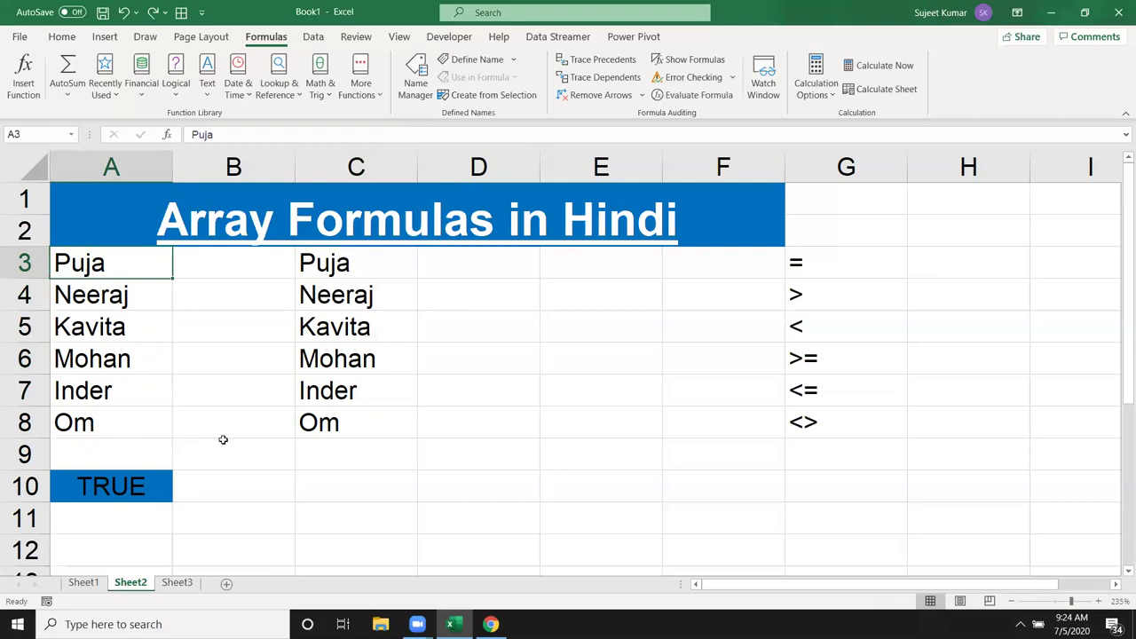
left_click(262, 483)
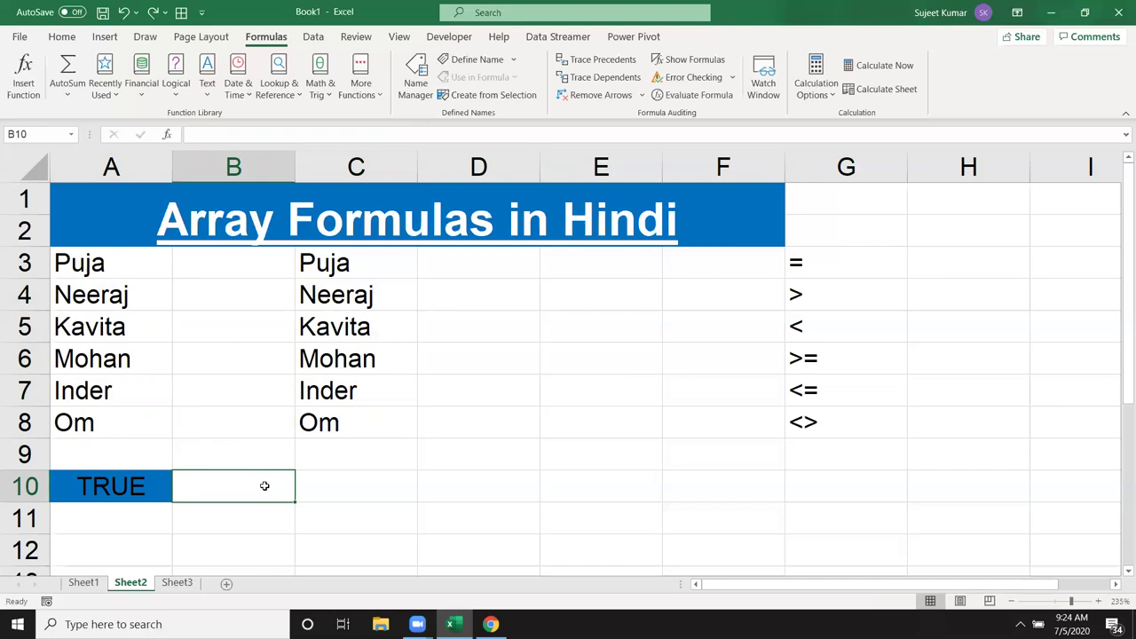
left_click(471, 261)
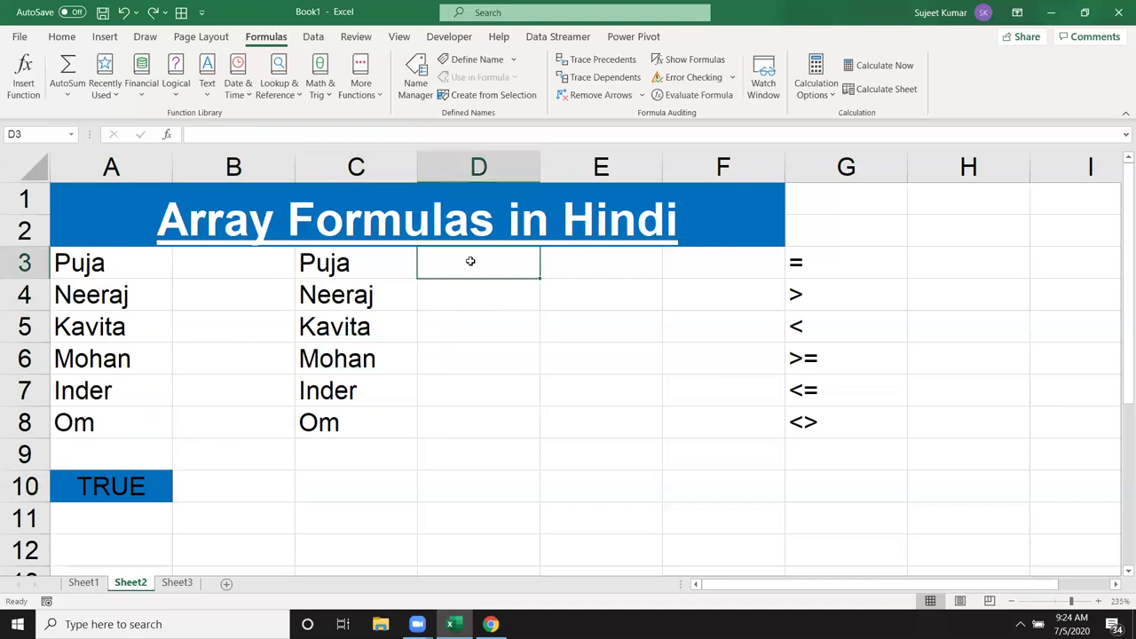
left_click(439, 413)
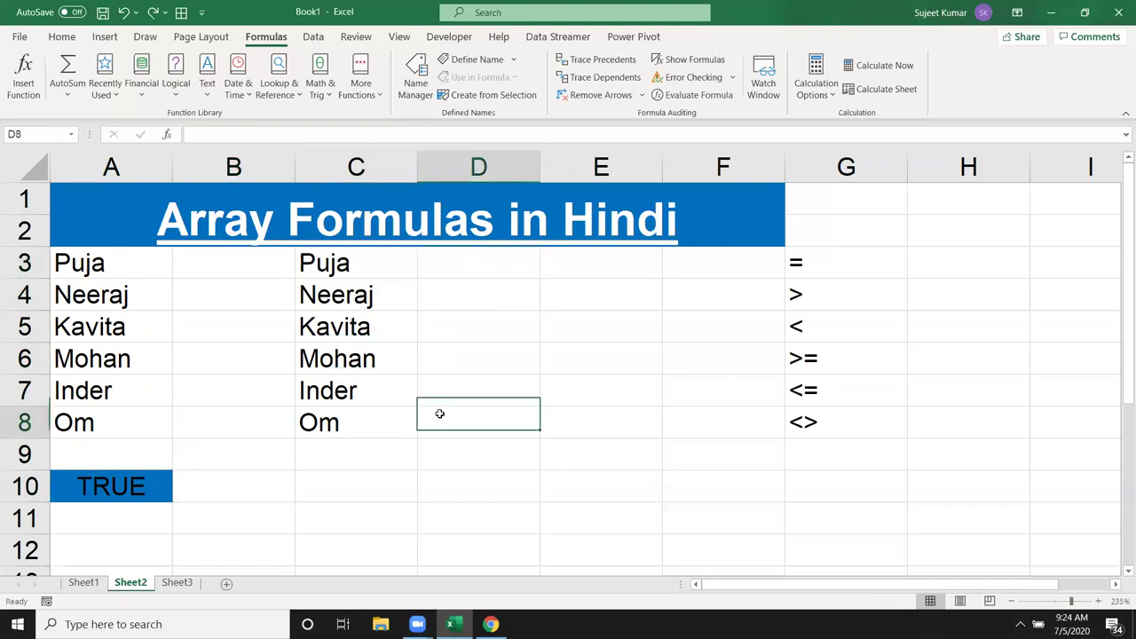
left_click(446, 272)
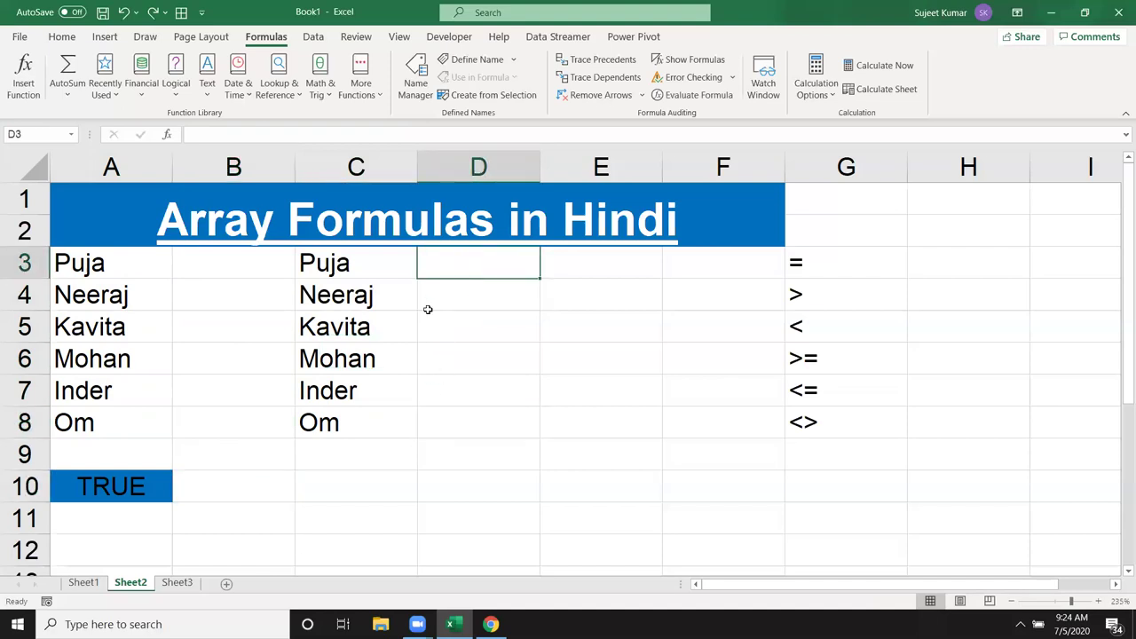
left_click(271, 487)
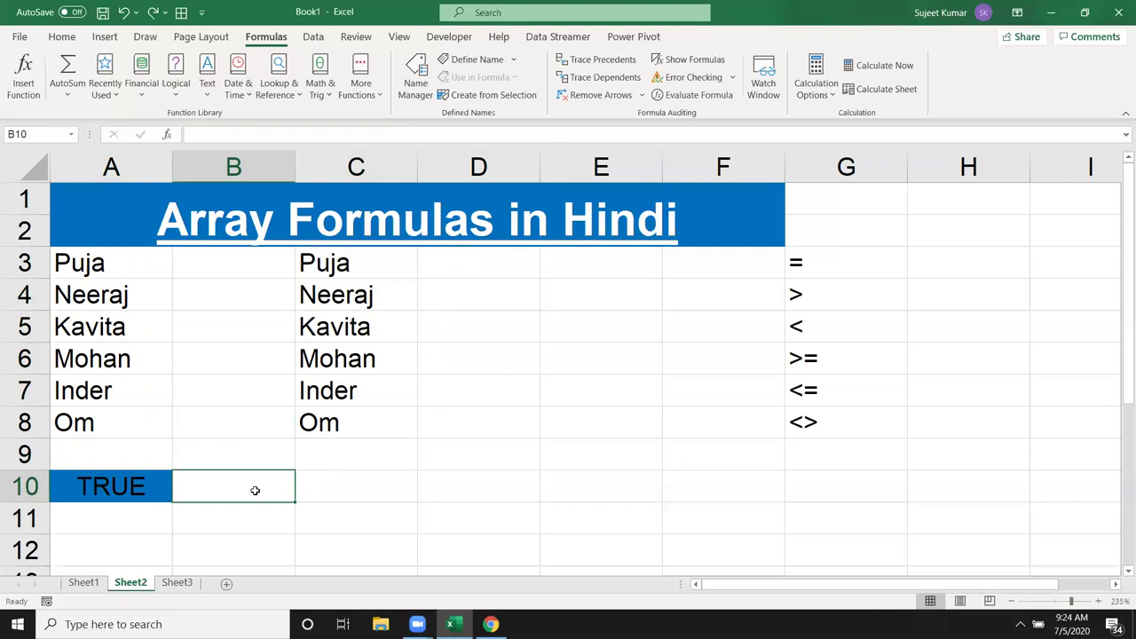
- Enter =SUM(COUNTIF(A3:A8,C3:C8)) in B10, returning 6
type("=")
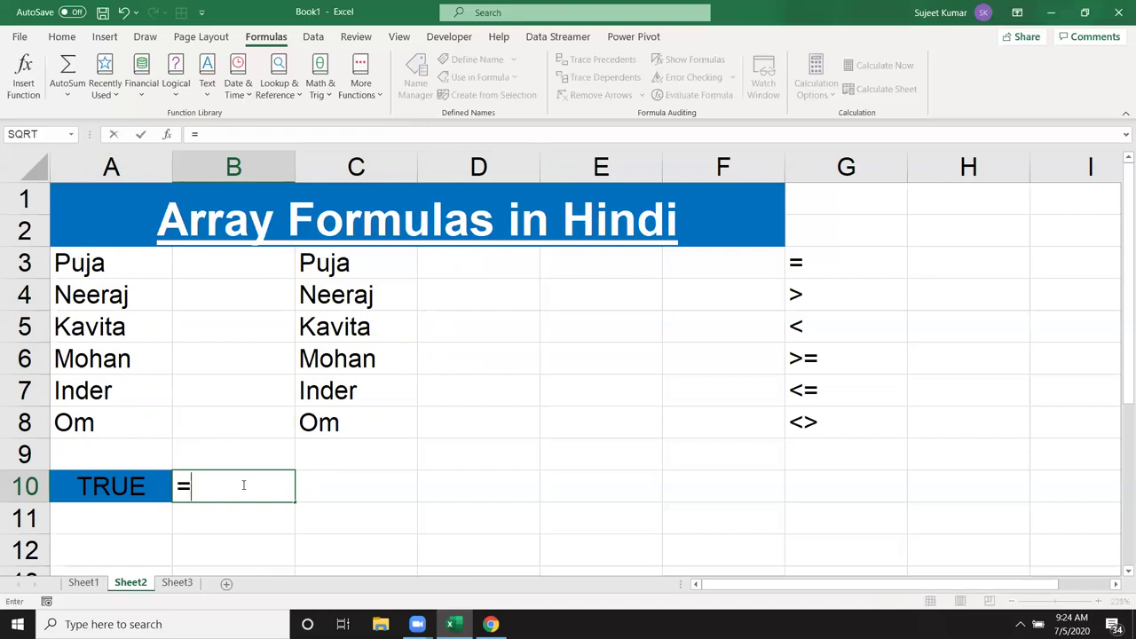
type("cou")
key("BackSpace")
key("BackSpace")
key("BackSpace")
type("sum")
key("Tab")
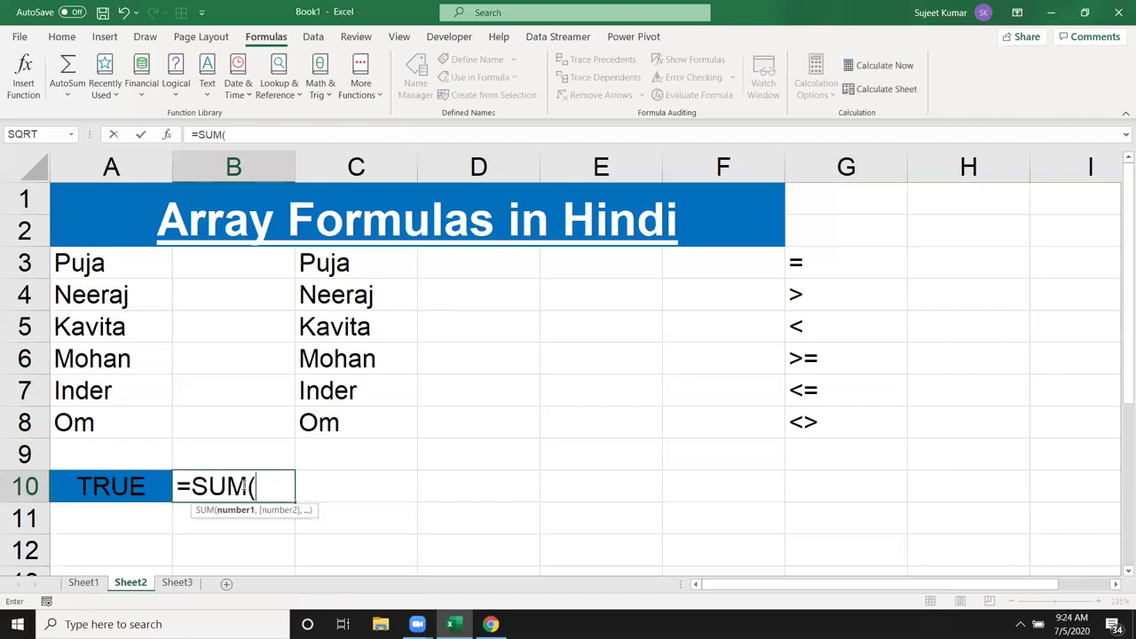
type("cou")
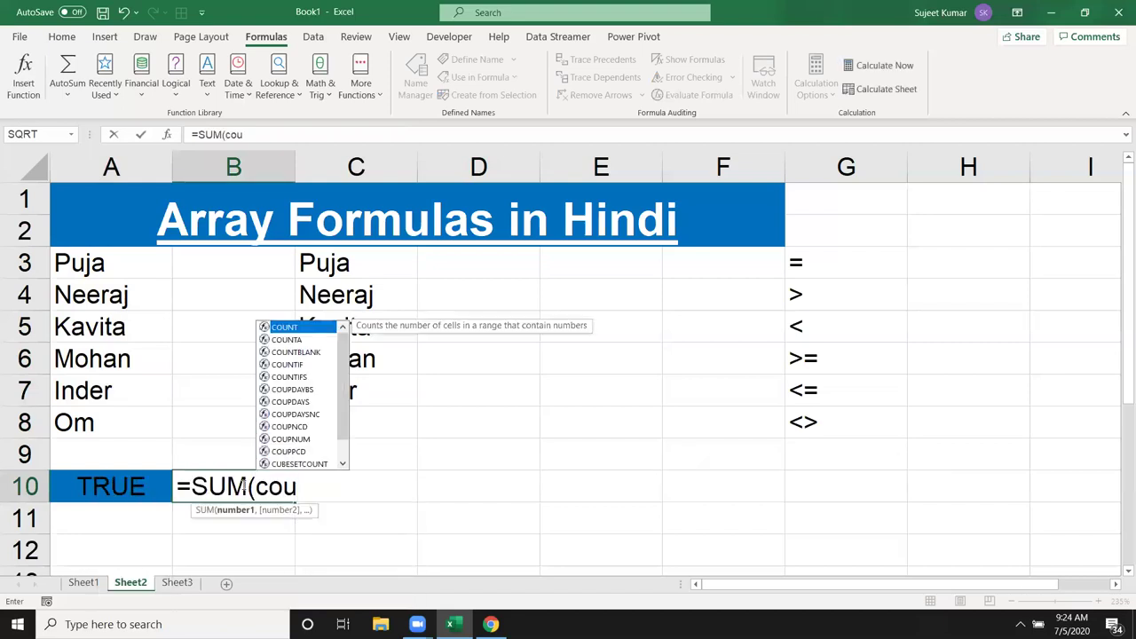
key("Down")
key("Down")
key("Down")
key("Tab")
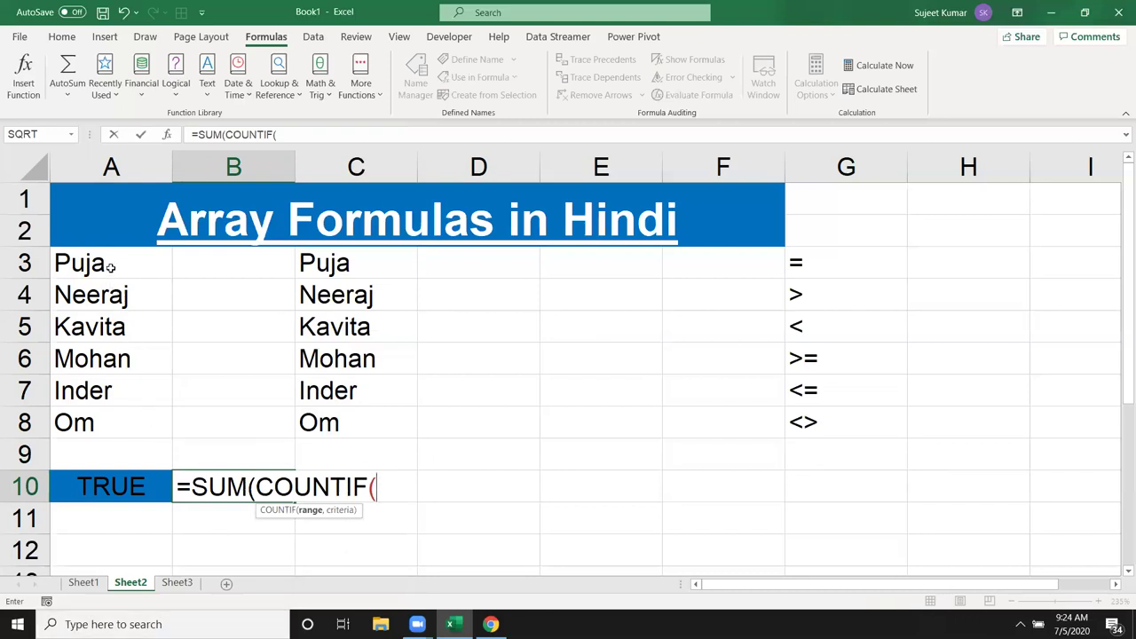
left_click_drag(110, 268, 106, 407)
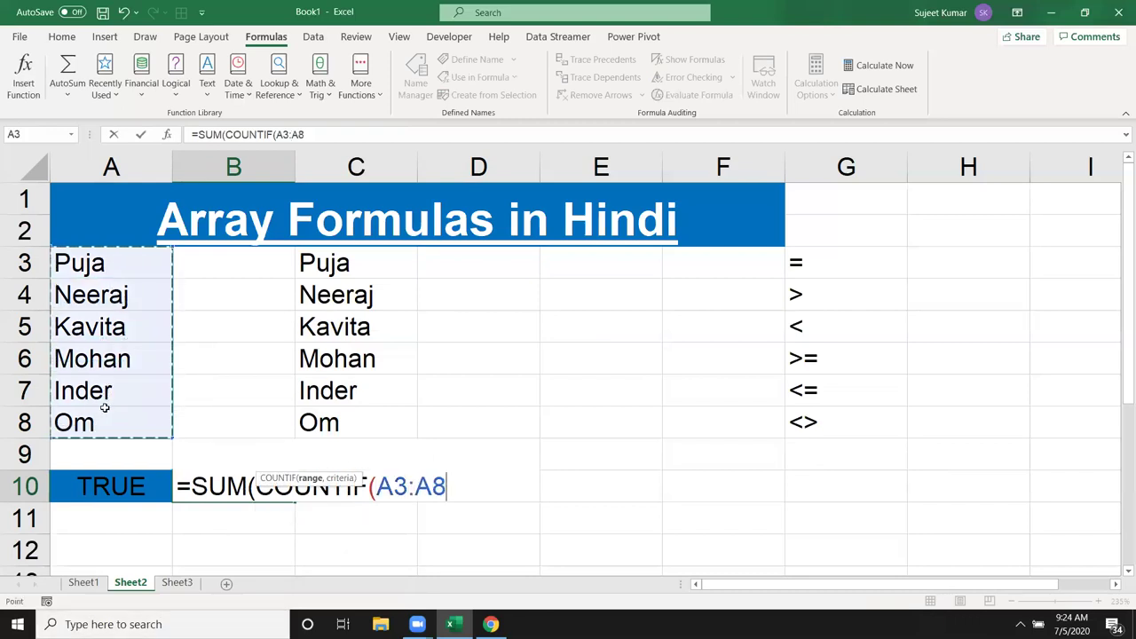
type(",")
left_click_drag(339, 258, 341, 415)
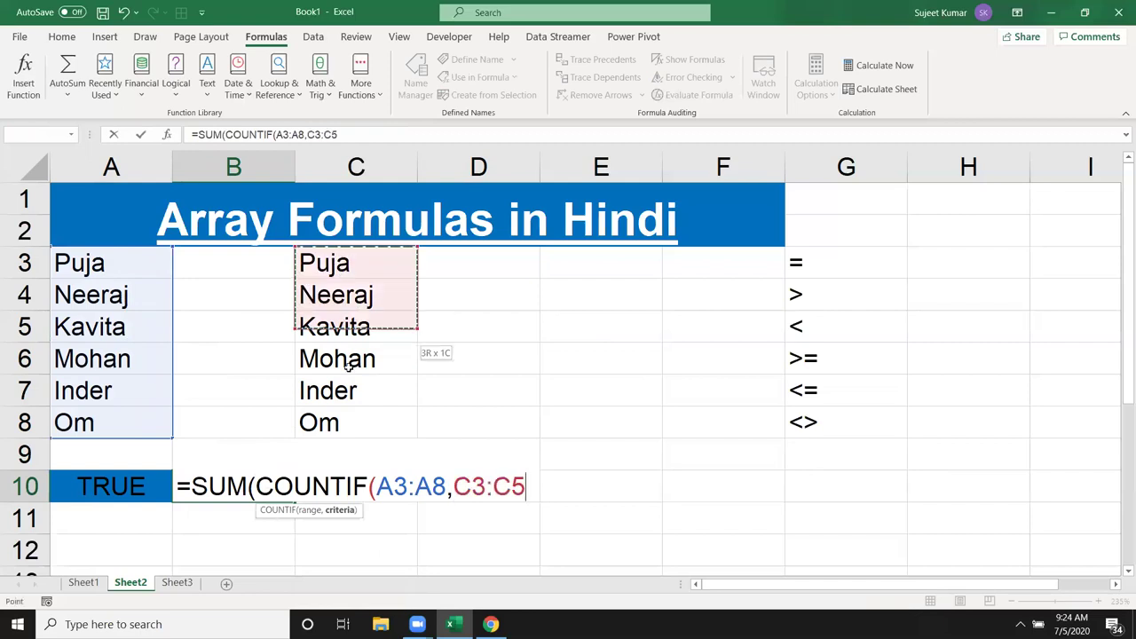
type(")")
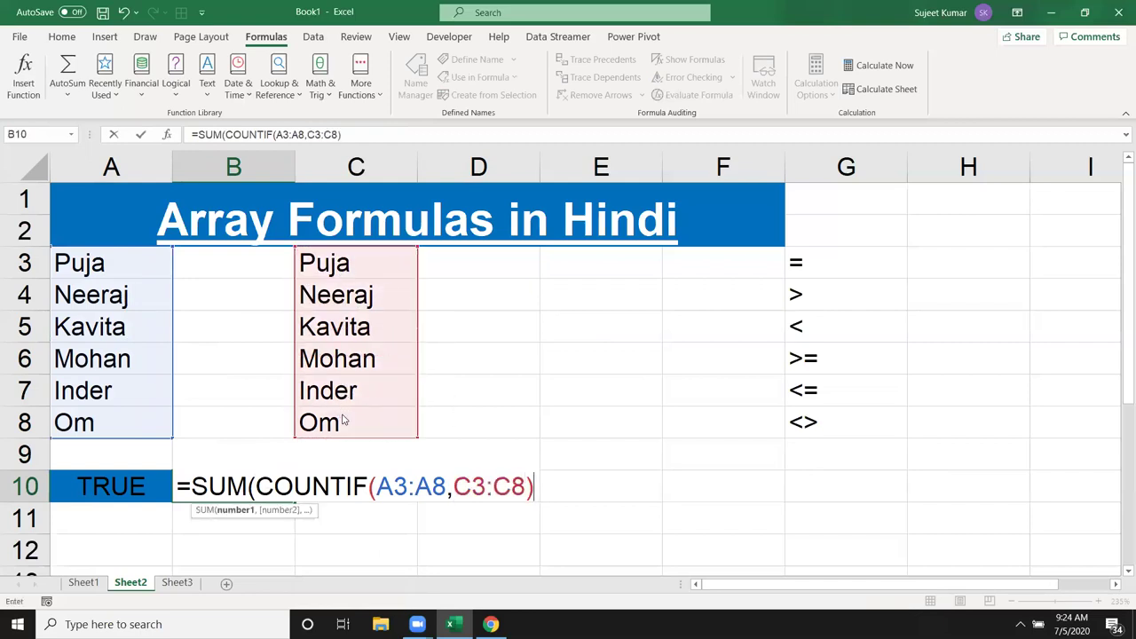
key("Return")
key("Return")
key("Up")
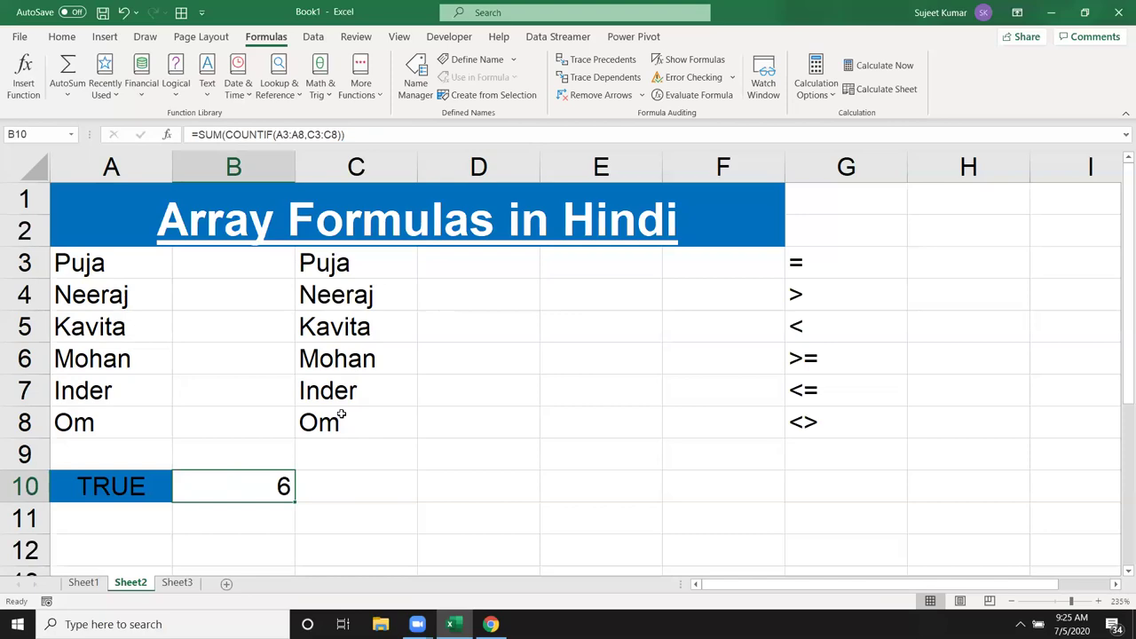
- Minimise Excel with Win+D and preview the Zoom meeting windows from the taskbar
key("super+d")
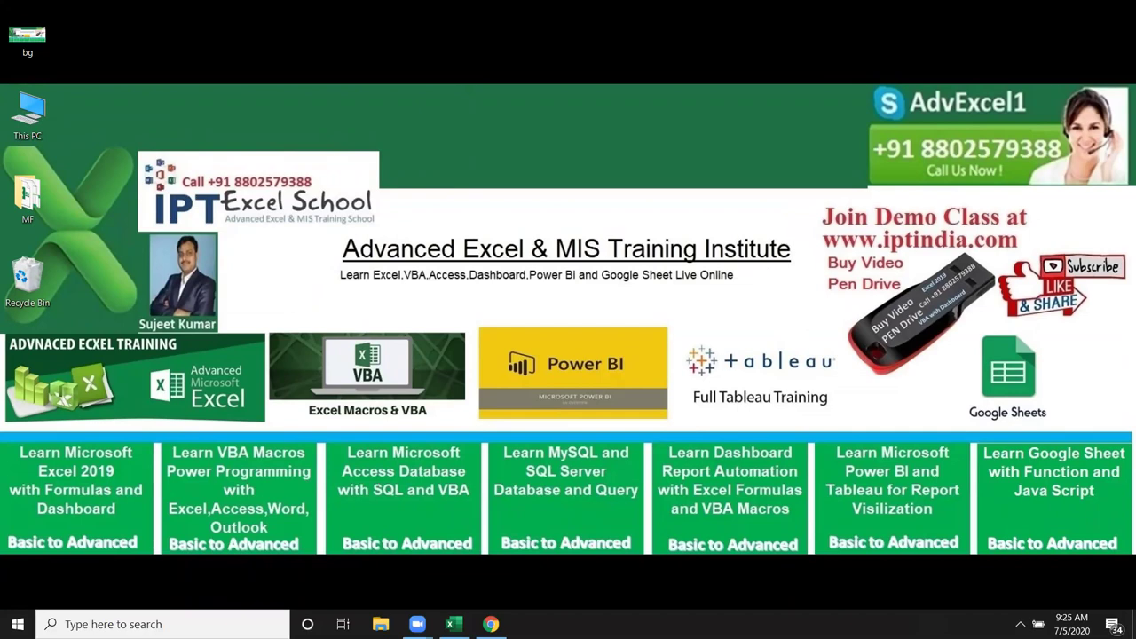
mouse_move(417, 624)
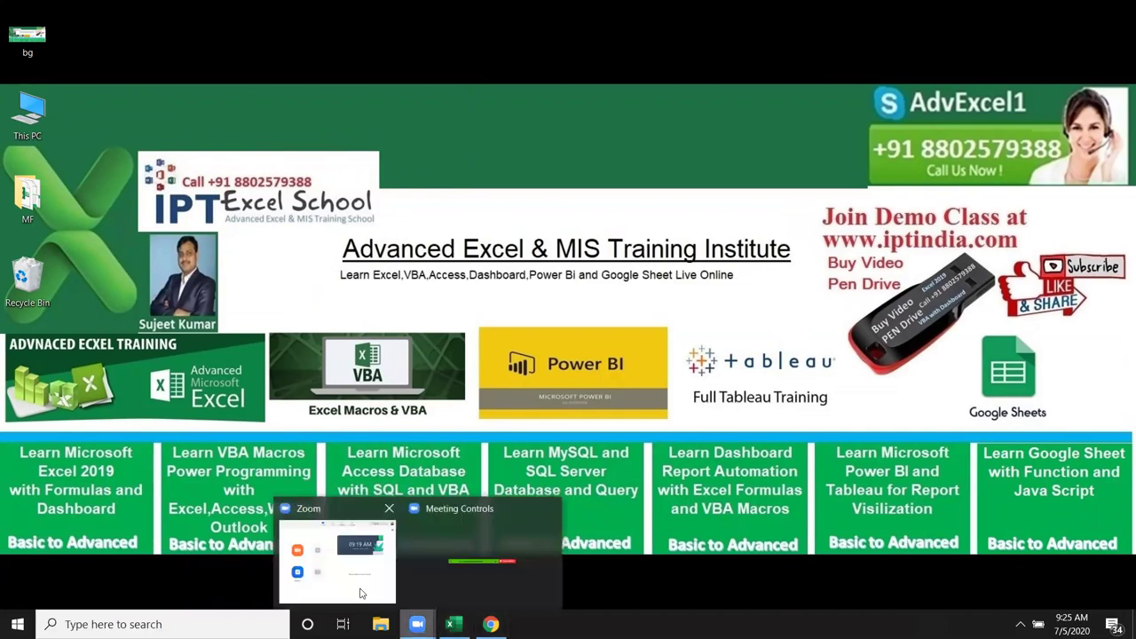
mouse_move(361, 593)
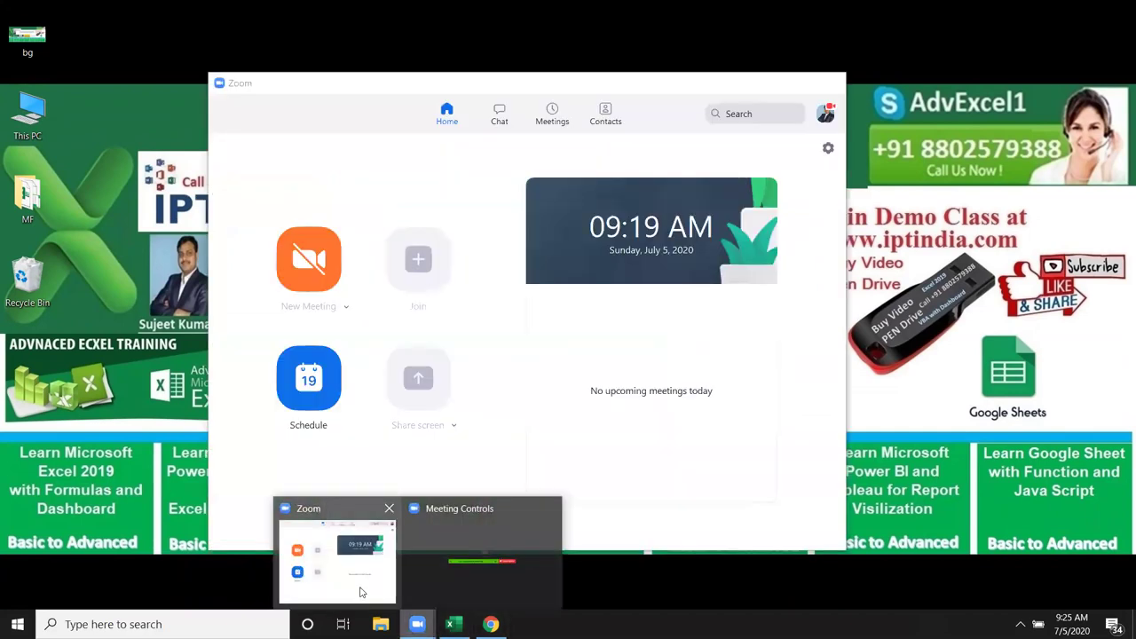